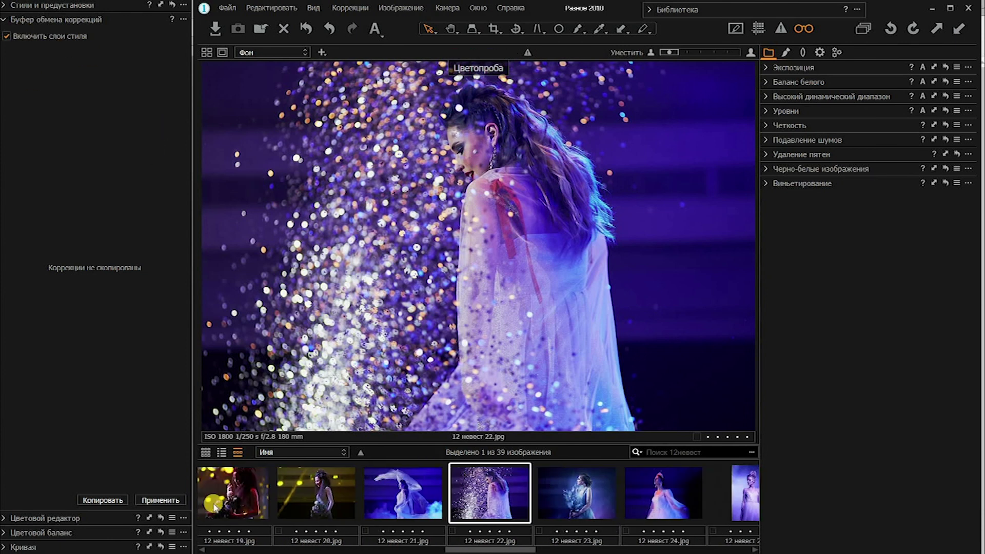
Copy the adjustments of 12 невест 22.jpg to the Adjustments Clipboard.
{"action": "left_click", "coordinate": [102, 498]}
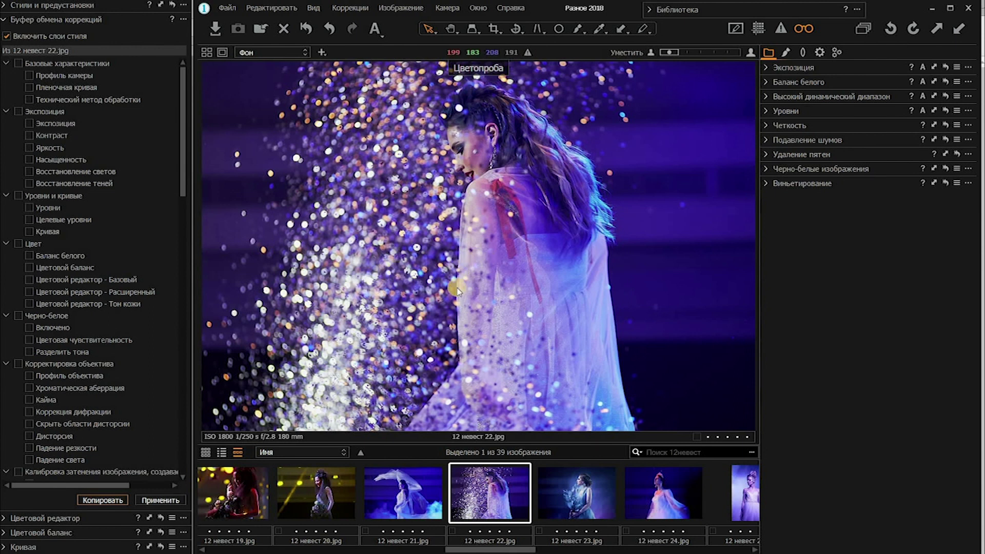
Load the Default workspace from Window > Workspace, showing the library, filters and thumbnails.
{"action": "left_click", "coordinate": [480, 8]}
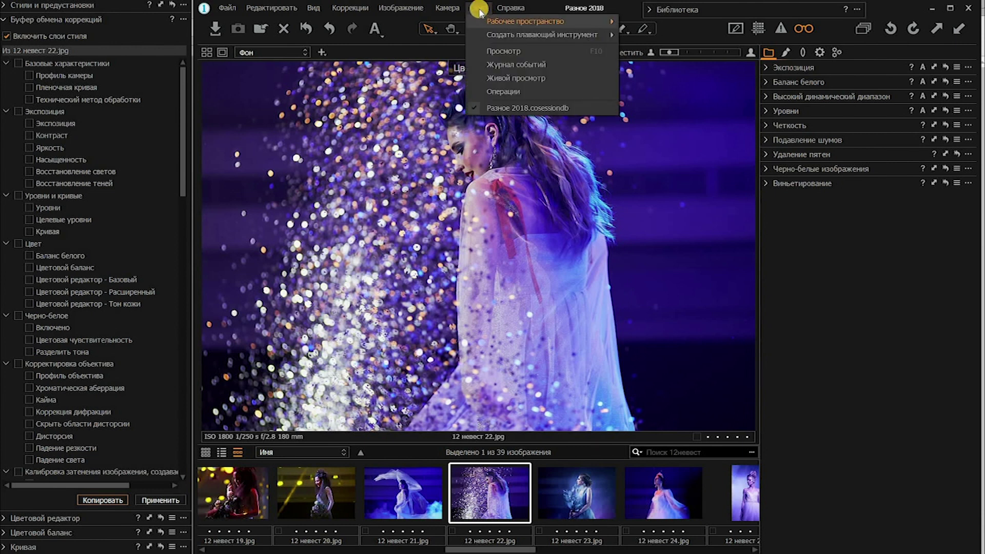
{"action": "left_click", "coordinate": [470, 6]}
{"action": "mouse_move", "coordinate": [526, 20]}
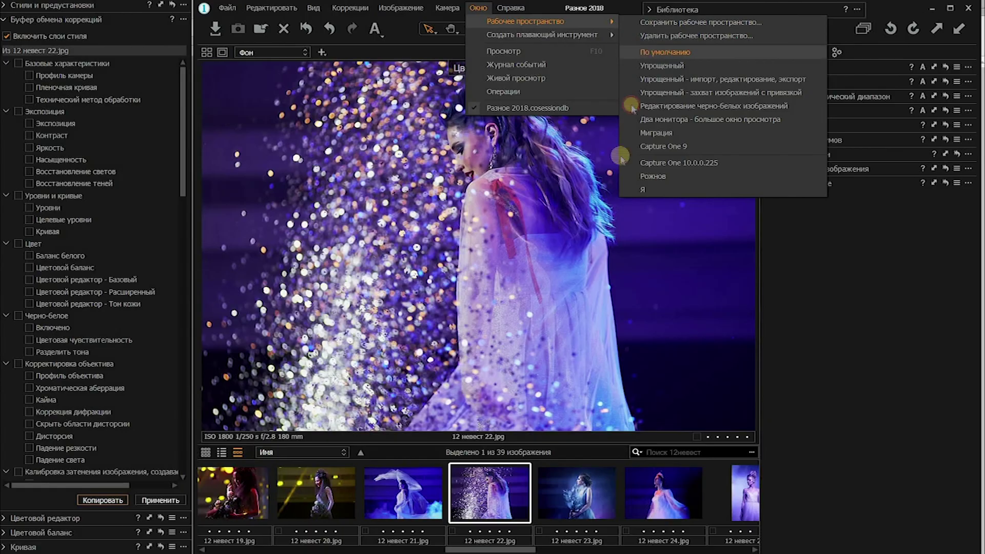
{"action": "left_click", "coordinate": [667, 119]}
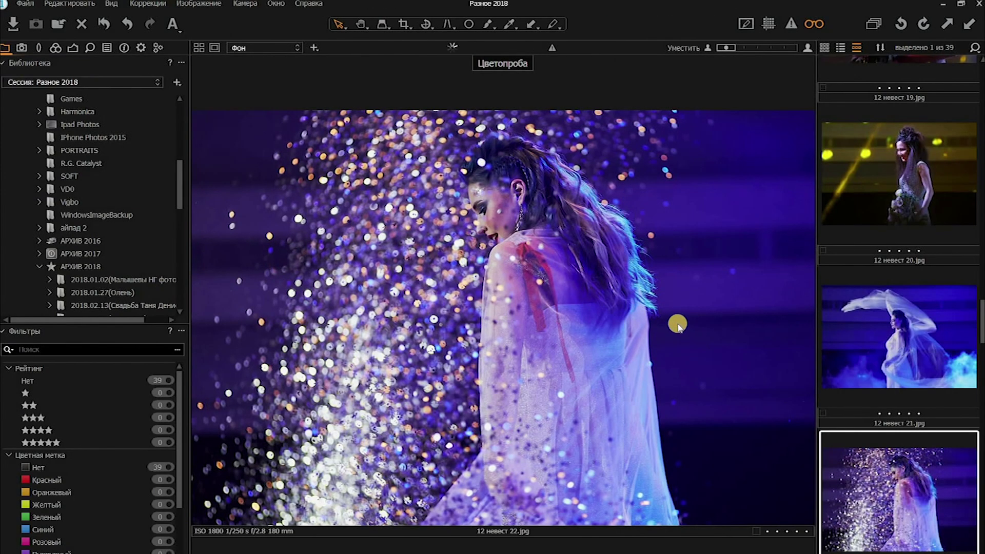
{"action": "scroll", "coordinate": [923, 268], "scroll_direction": "up", "scroll_amount": 3}
{"action": "scroll", "coordinate": [923, 268], "scroll_direction": "down", "scroll_amount": 5}
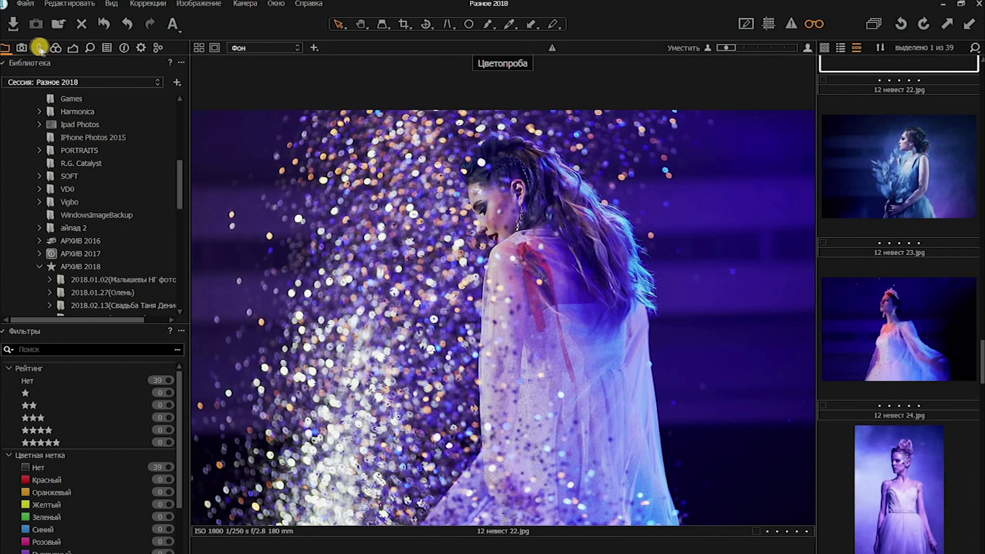
Switch the left panel to the Lens tab with rotation, crop and perspective tools.
{"action": "left_click", "coordinate": [38, 48]}
{"action": "left_click", "coordinate": [72, 48]}
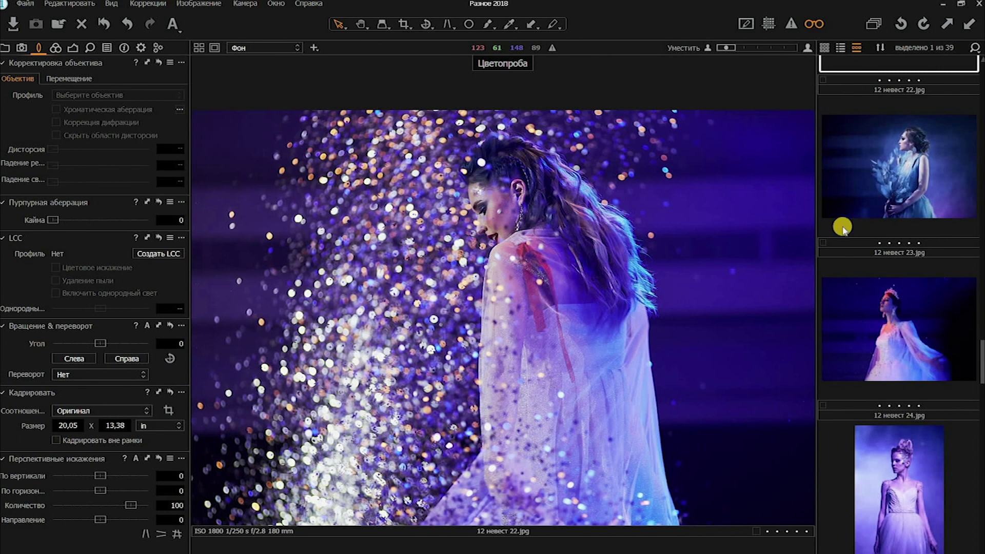
{"action": "scroll", "coordinate": [899, 264], "scroll_direction": "down", "scroll_amount": 3}
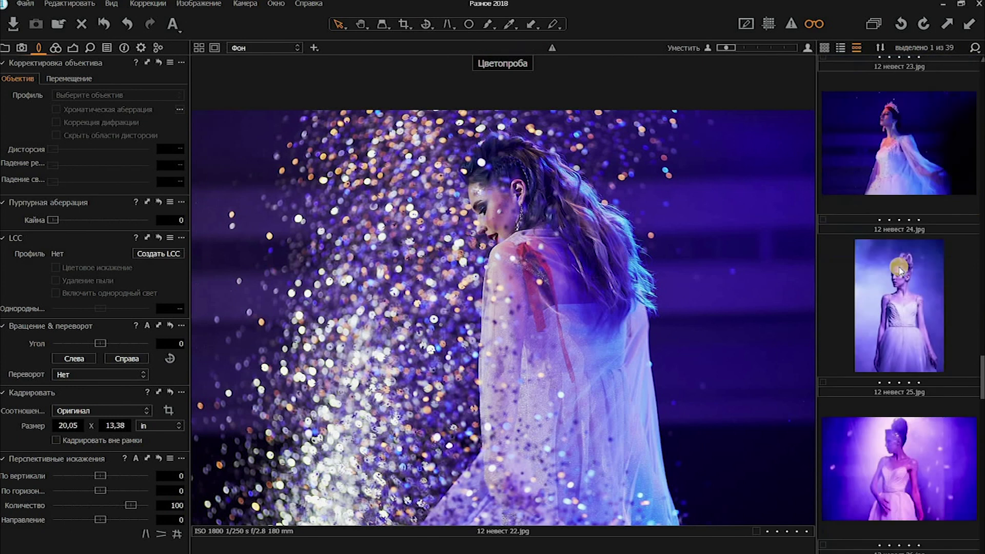
{"action": "scroll", "coordinate": [899, 269], "scroll_direction": "up", "scroll_amount": 2}
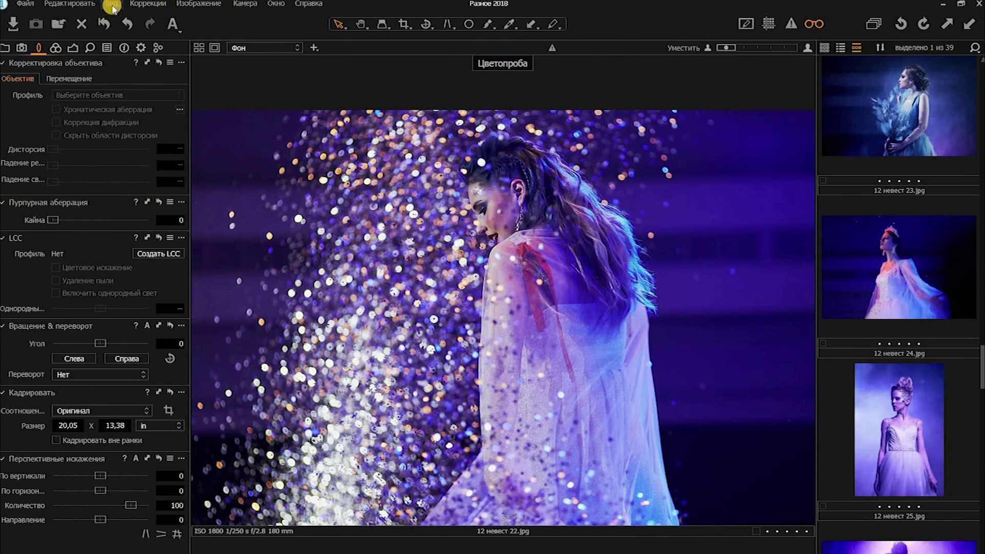
{"action": "left_click", "coordinate": [113, 5]}
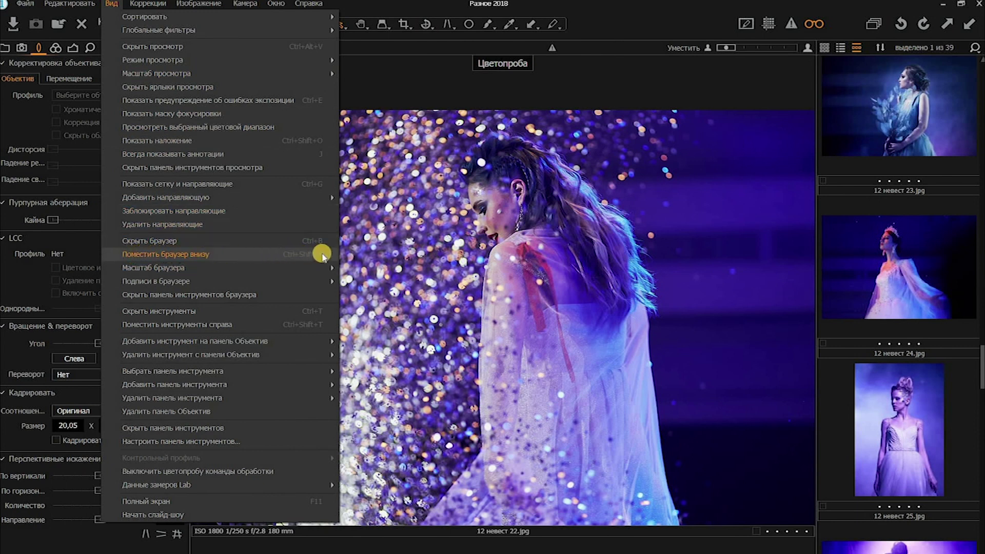
Place the browser below the viewer and open 12 невест 26.jpg from the filmstrip.
{"action": "left_click", "coordinate": [257, 255]}
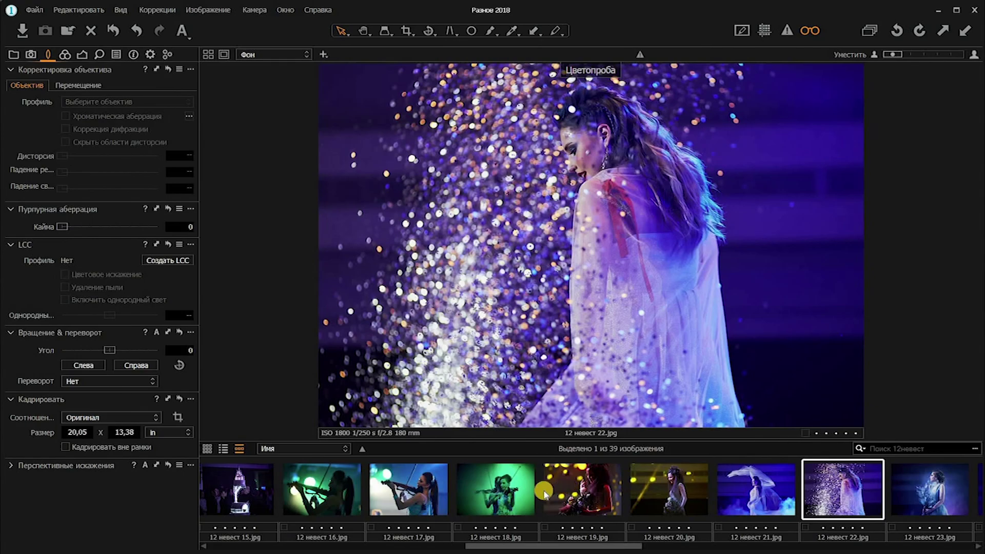
{"action": "scroll", "coordinate": [545, 492], "scroll_direction": "down", "scroll_amount": 3}
{"action": "scroll", "coordinate": [545, 491], "scroll_direction": "up", "scroll_amount": 4}
{"action": "scroll", "coordinate": [545, 493], "scroll_direction": "down", "scroll_amount": 1}
{"action": "scroll", "coordinate": [544, 493], "scroll_direction": "down", "scroll_amount": 5}
{"action": "scroll", "coordinate": [552, 493], "scroll_direction": "up", "scroll_amount": 3}
{"action": "scroll", "coordinate": [558, 493], "scroll_direction": "down", "scroll_amount": 3}
{"action": "scroll", "coordinate": [558, 493], "scroll_direction": "down", "scroll_amount": 1}
{"action": "left_click", "coordinate": [632, 490]}
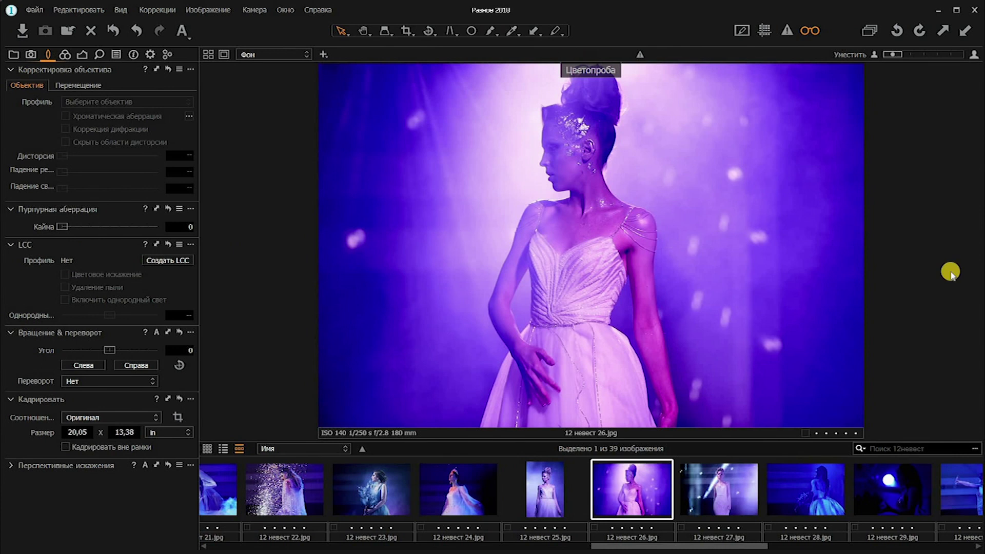
Move the tools to the right and collapse every lens section except Перспективные искажения.
{"action": "left_click", "coordinate": [117, 11]}
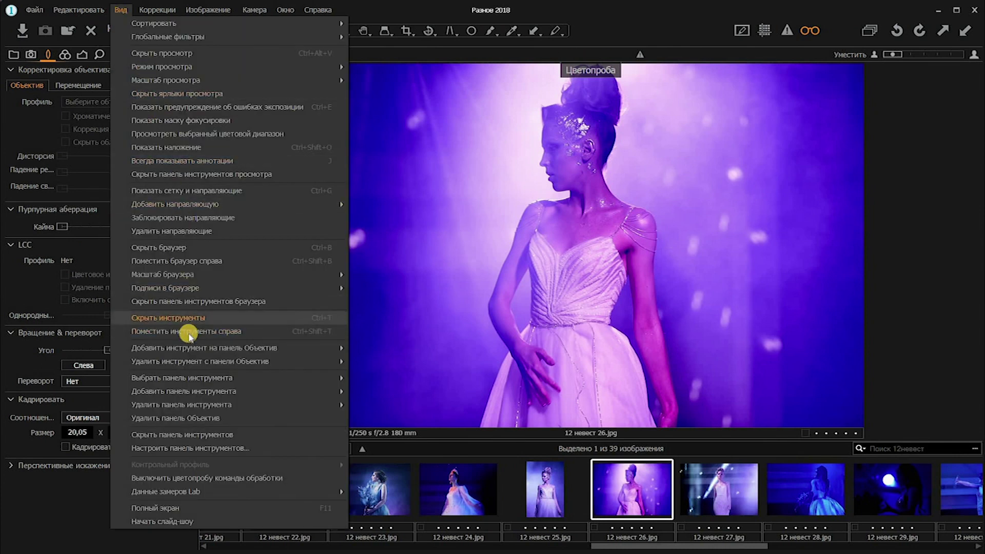
{"action": "left_click", "coordinate": [232, 331]}
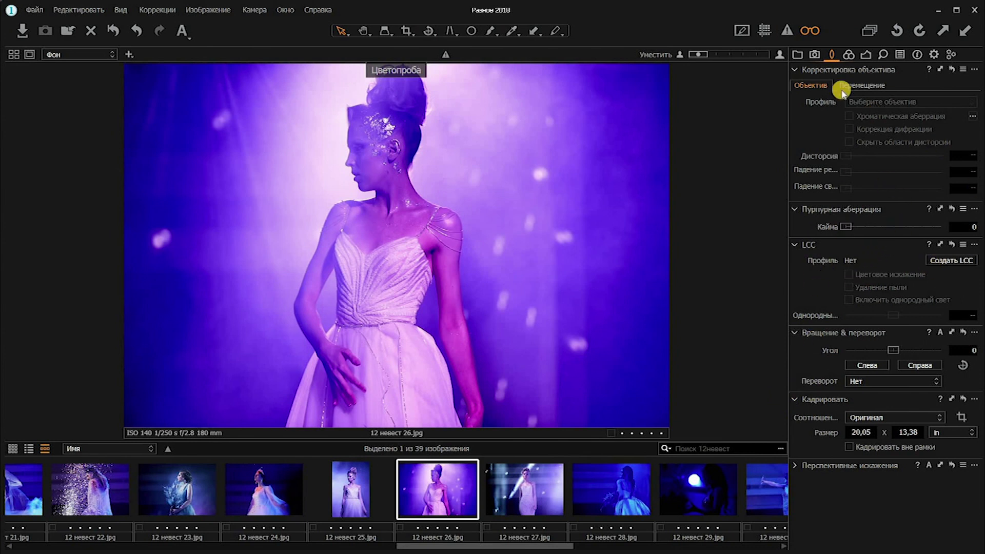
{"action": "left_click", "coordinate": [794, 70]}
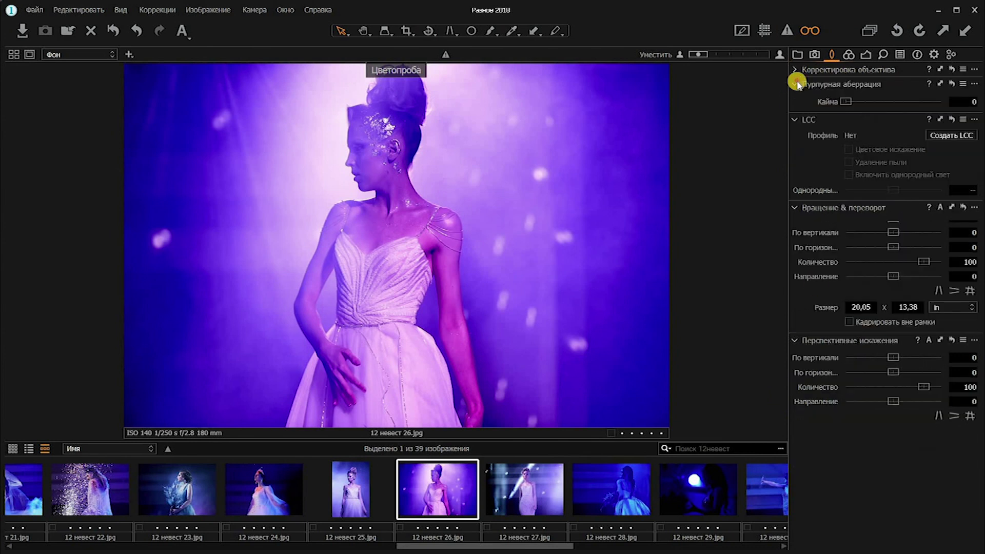
{"action": "left_click", "coordinate": [795, 84]}
{"action": "left_click", "coordinate": [795, 112]}
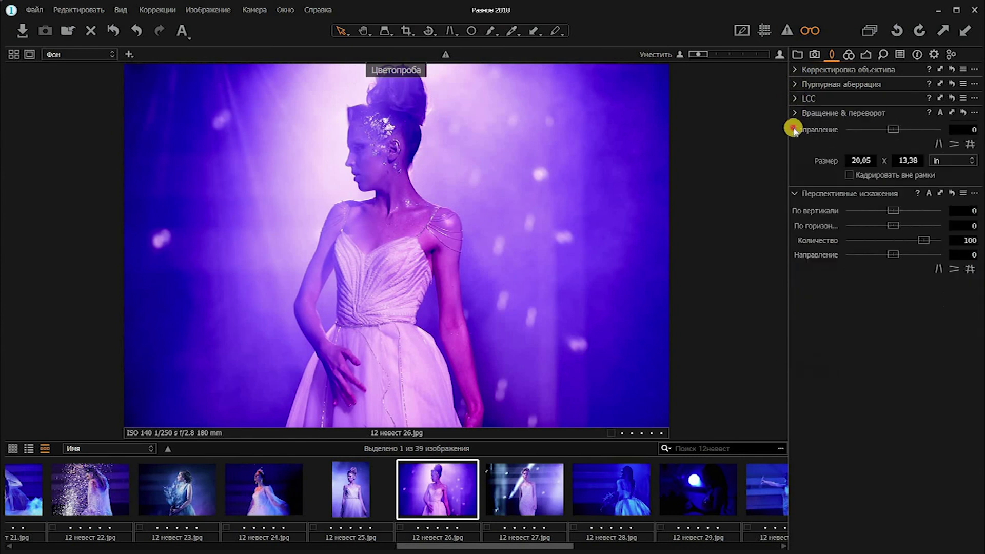
Remove the Метаданные tool tab and collapse the Output tab's process recipe sections.
{"action": "right_click", "coordinate": [918, 56]}
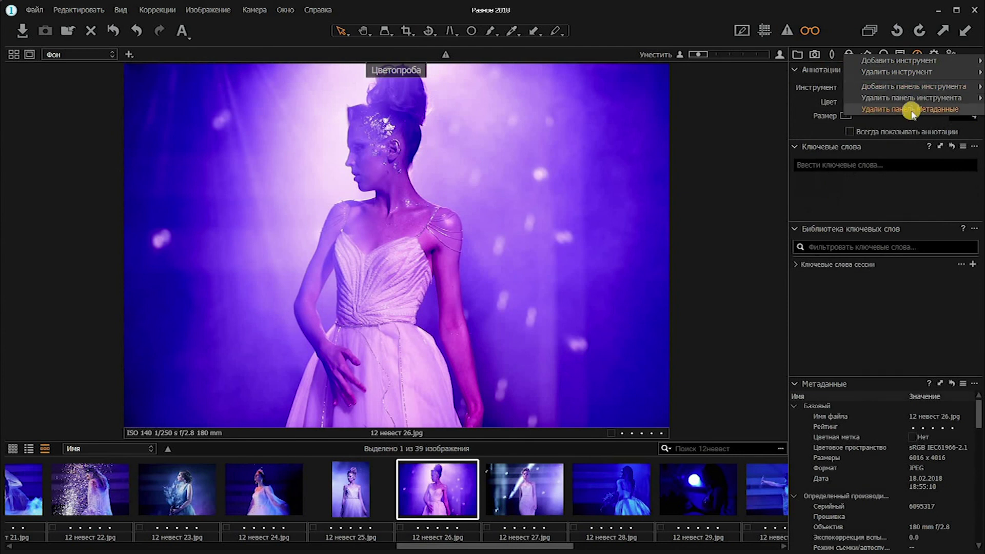
{"action": "left_click", "coordinate": [912, 109]}
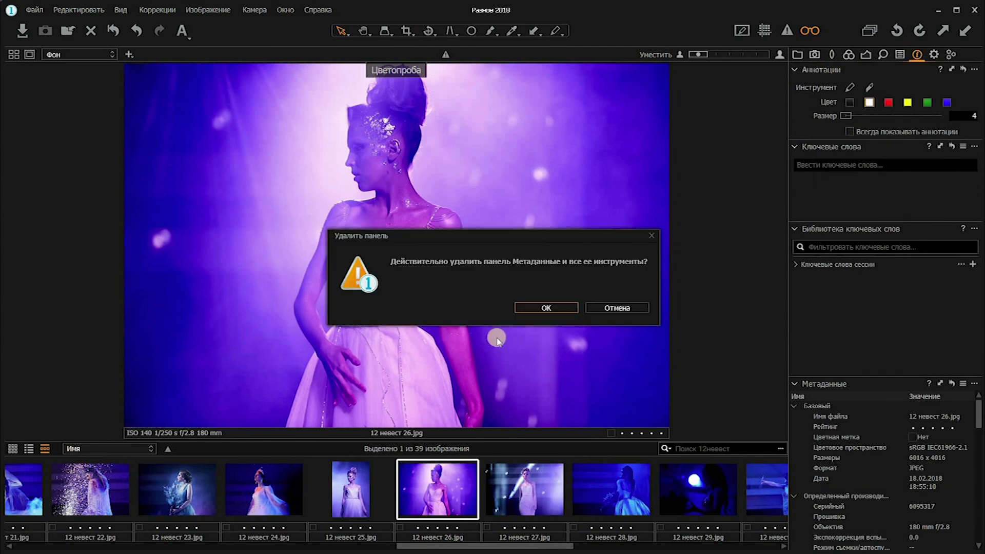
{"action": "left_click", "coordinate": [547, 308]}
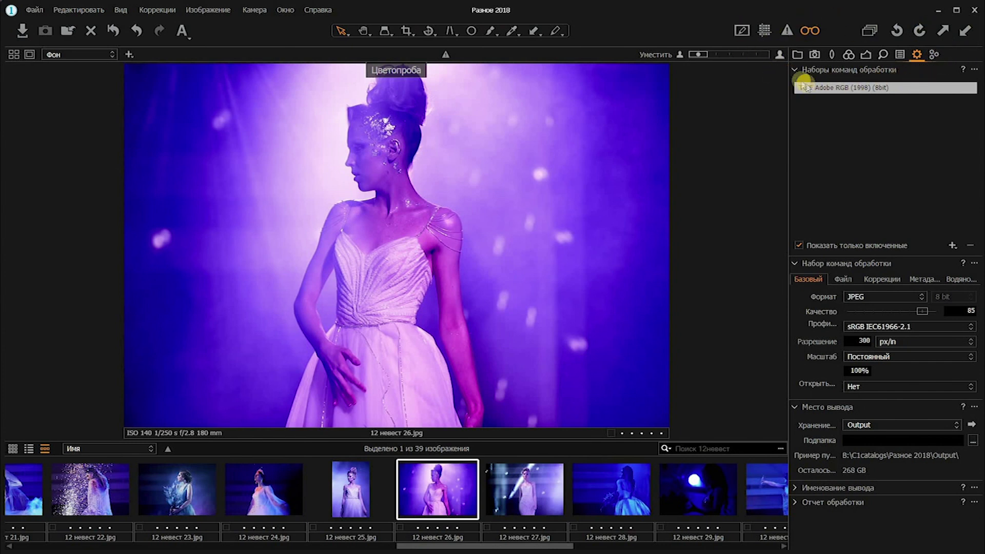
{"action": "left_click", "coordinate": [795, 70]}
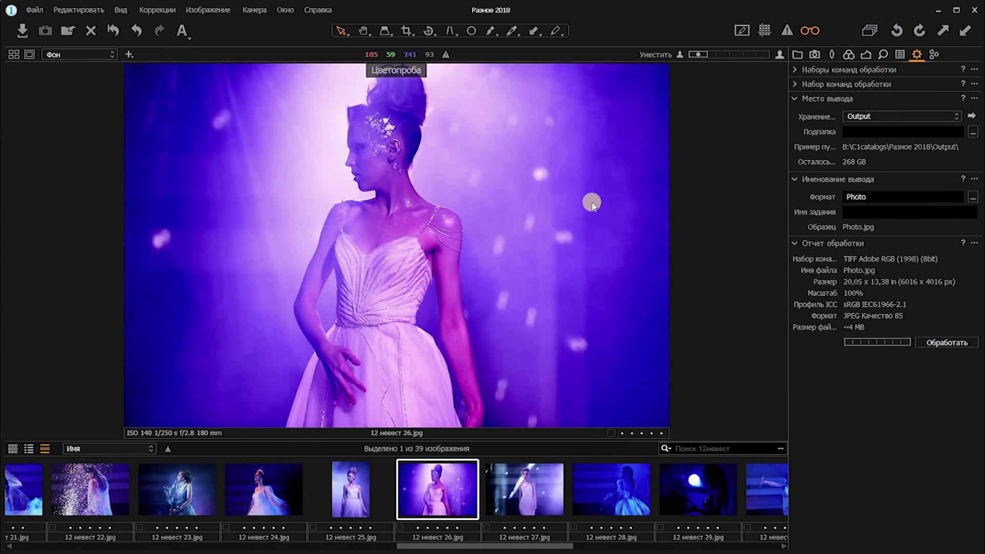
Open 12 невест 27.jpg and create a floating Библиотека tool.
{"action": "left_click", "coordinate": [526, 515]}
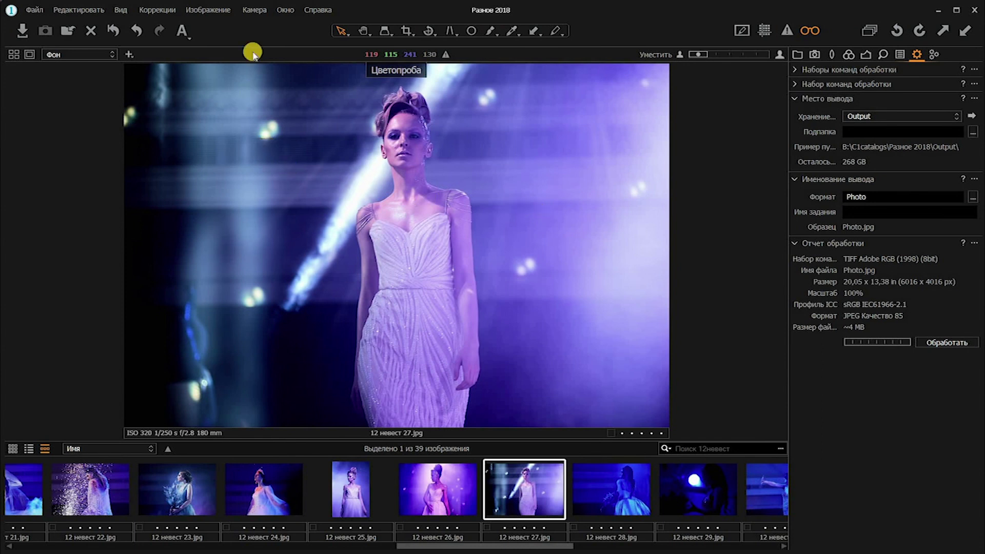
{"action": "left_click", "coordinate": [285, 12]}
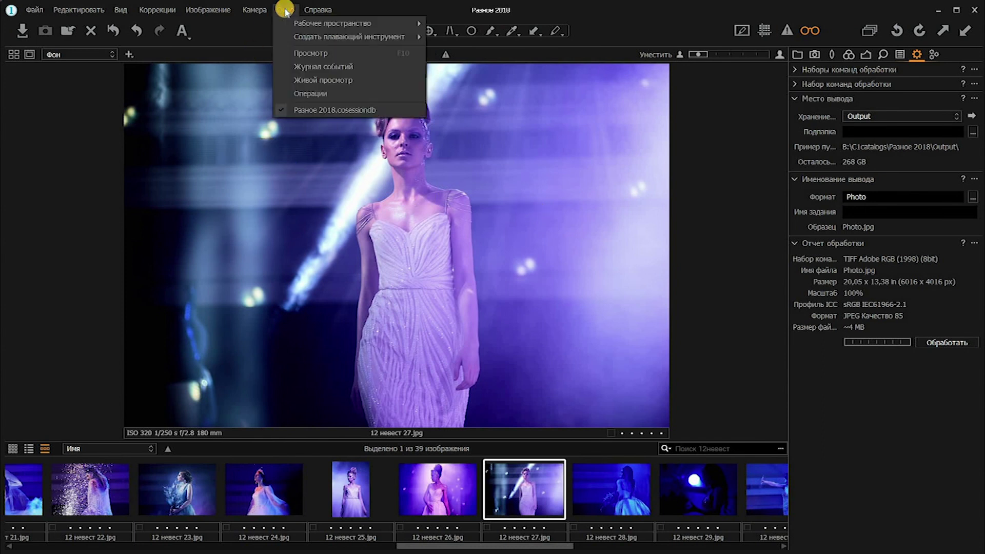
{"action": "mouse_move", "coordinate": [349, 36]}
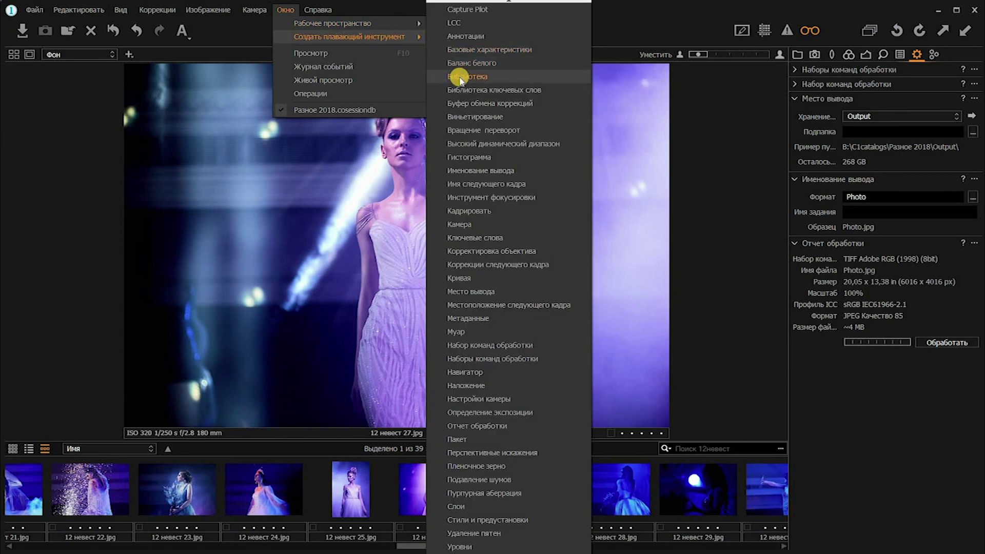
{"action": "left_click", "coordinate": [545, 131]}
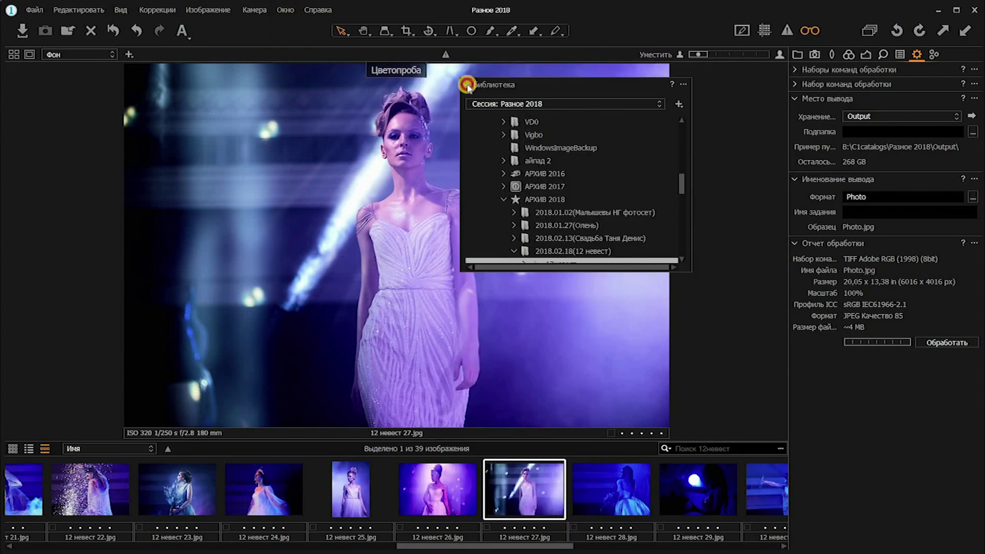
Dock the collapsed Библиотека tool in the top bar and narrow the window from the left.
{"action": "left_click", "coordinate": [467, 84]}
{"action": "mouse_move", "coordinate": [492, 83]}
{"action": "left_mouse_down"}
{"action": "mouse_move", "coordinate": [443, 183]}
{"action": "mouse_move", "coordinate": [619, 13]}
{"action": "left_mouse_up"}
{"action": "left_click", "coordinate": [553, 11]}
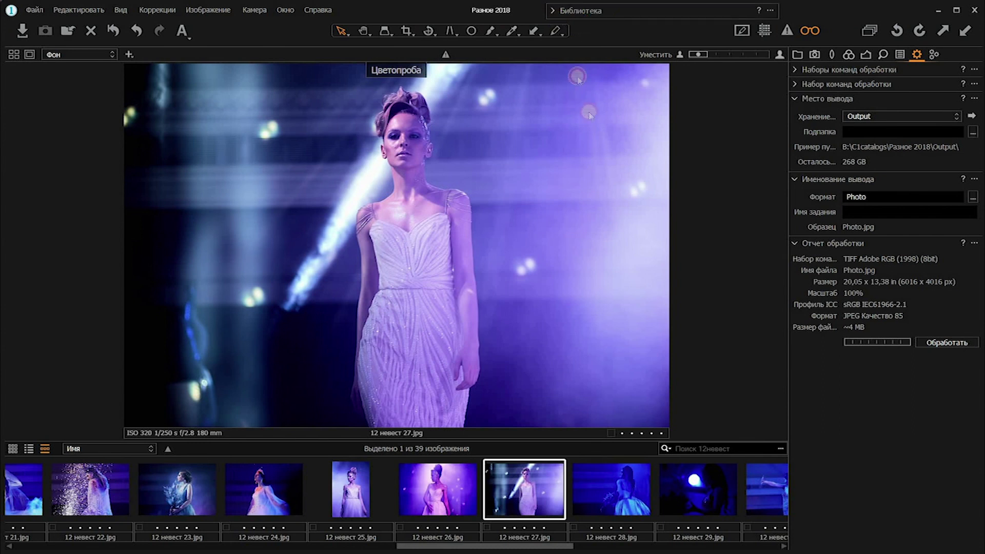
{"action": "left_click", "coordinate": [551, 12]}
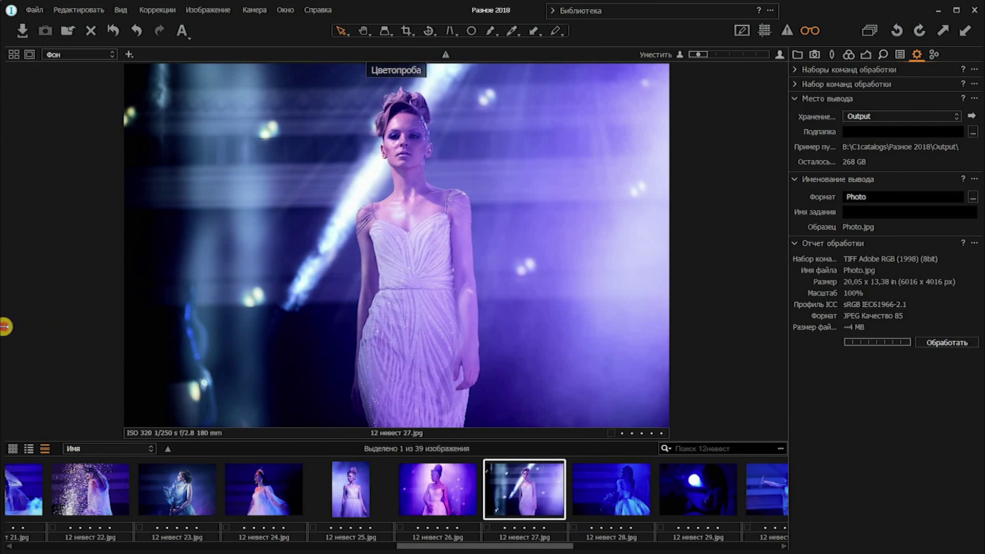
{"action": "left_click_drag", "start_coordinate": [56, 327], "coordinate": [218, 330]}
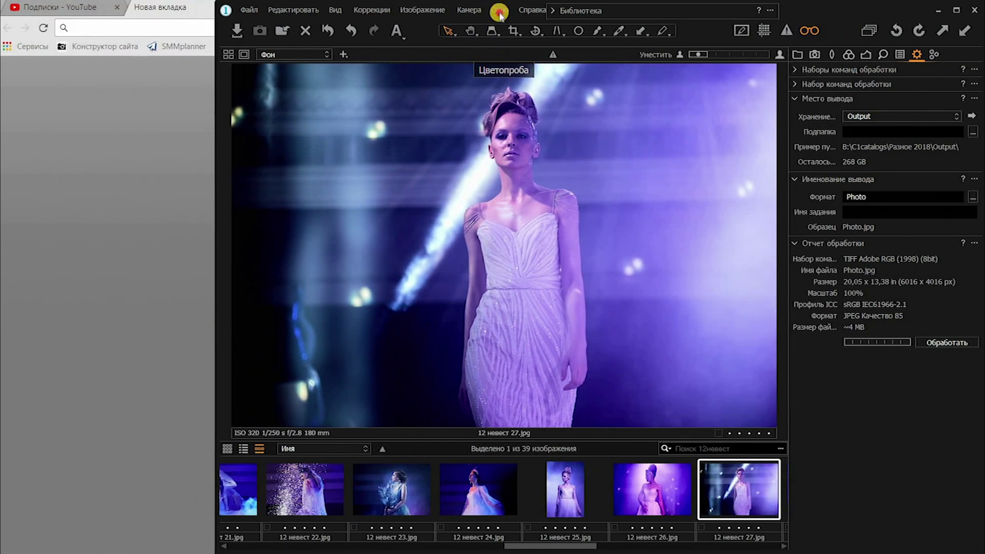
{"action": "left_click", "coordinate": [500, 11]}
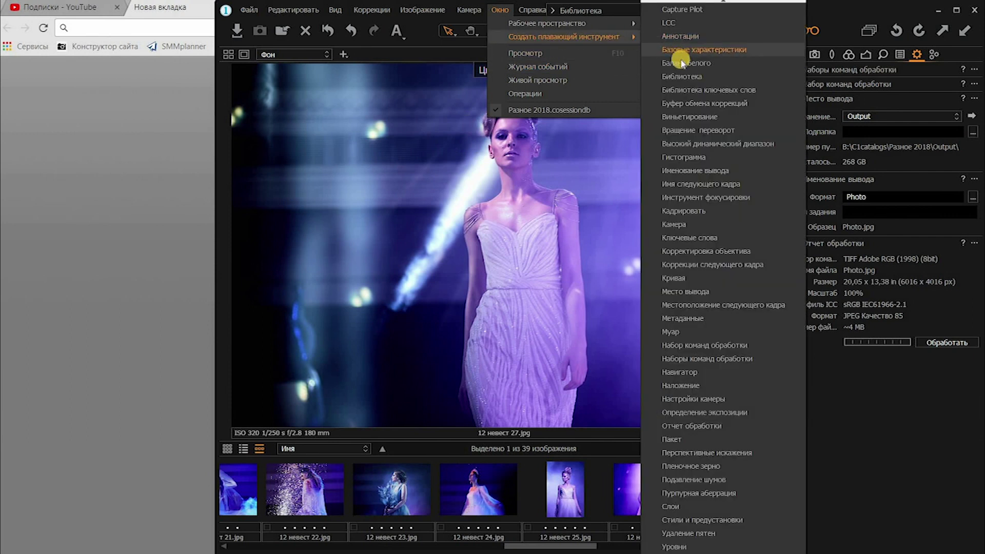
{"action": "left_click", "coordinate": [687, 104]}
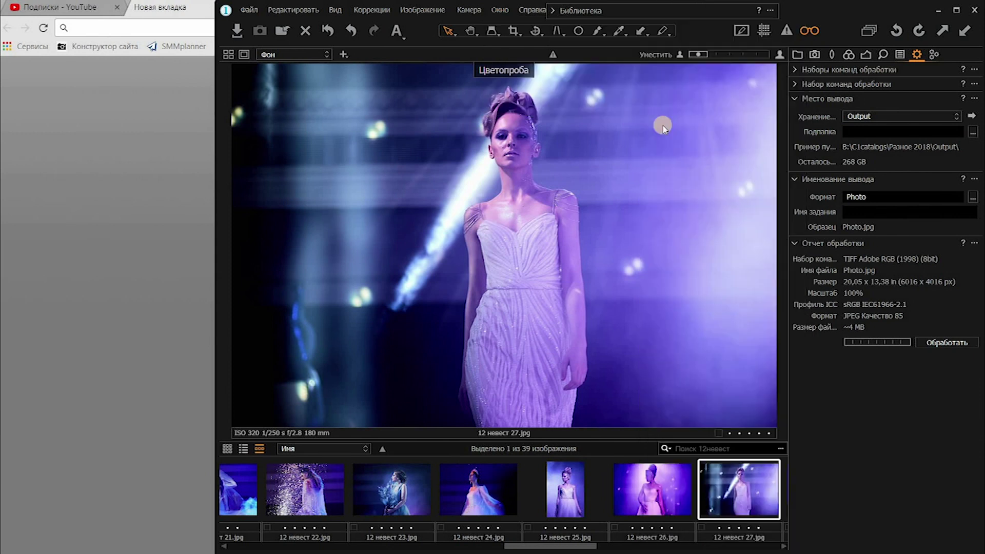
{"action": "left_click", "coordinate": [133, 32]}
{"action": "mouse_move", "coordinate": [133, 33]}
{"action": "left_mouse_down"}
{"action": "mouse_move", "coordinate": [77, 16]}
{"action": "mouse_move", "coordinate": [83, 9]}
{"action": "left_mouse_up"}
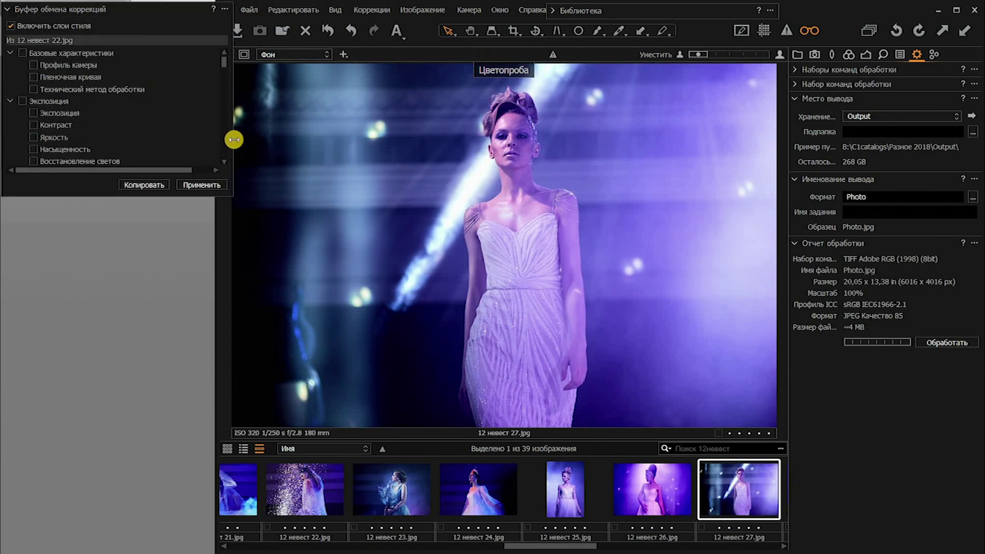
{"action": "left_click_drag", "start_coordinate": [234, 139], "coordinate": [213, 137]}
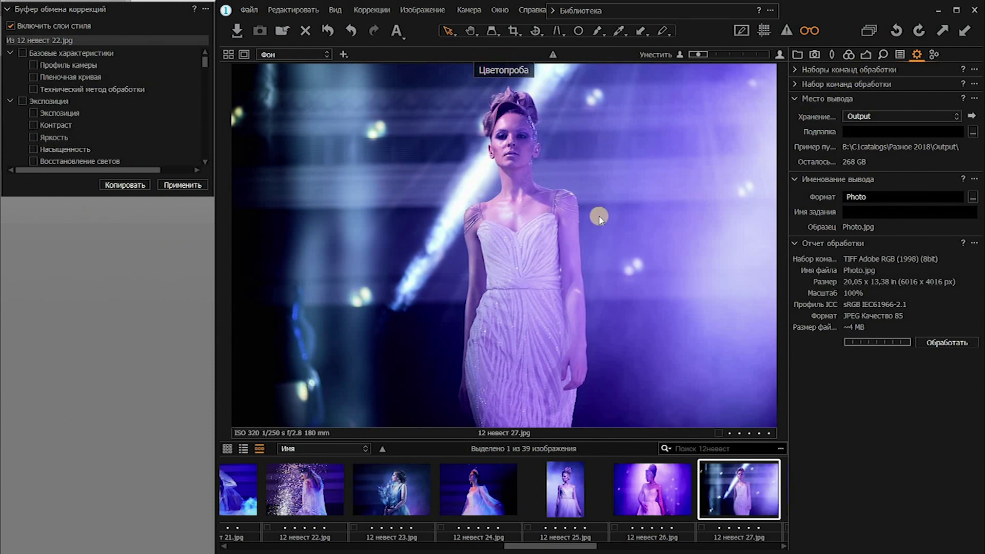
{"action": "left_click", "coordinate": [496, 32]}
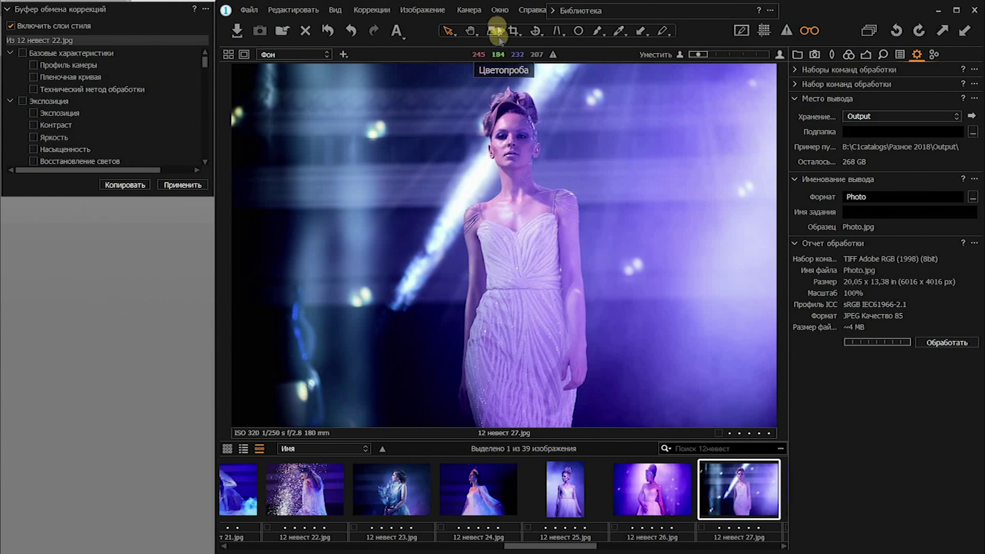
{"action": "left_click", "coordinate": [499, 10]}
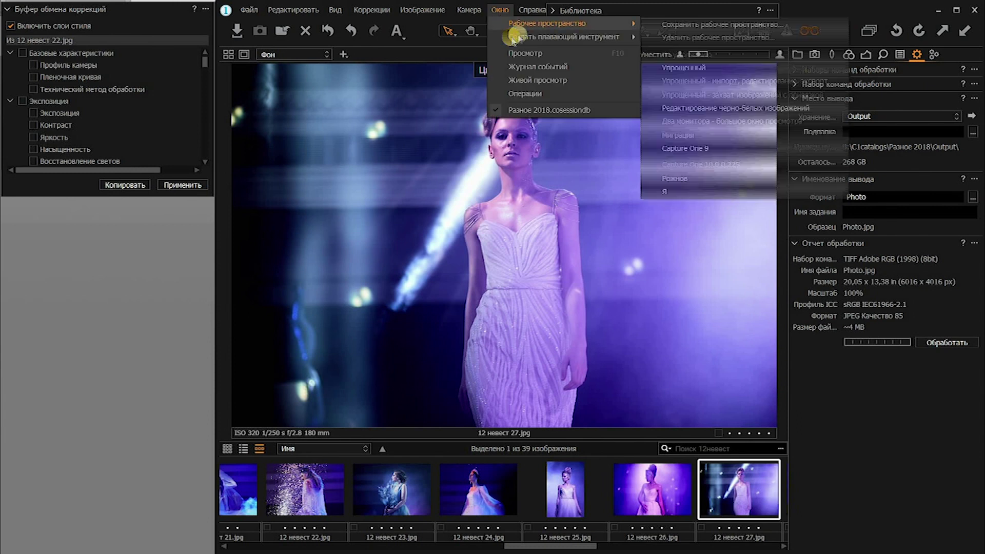
{"action": "mouse_move", "coordinate": [564, 35]}
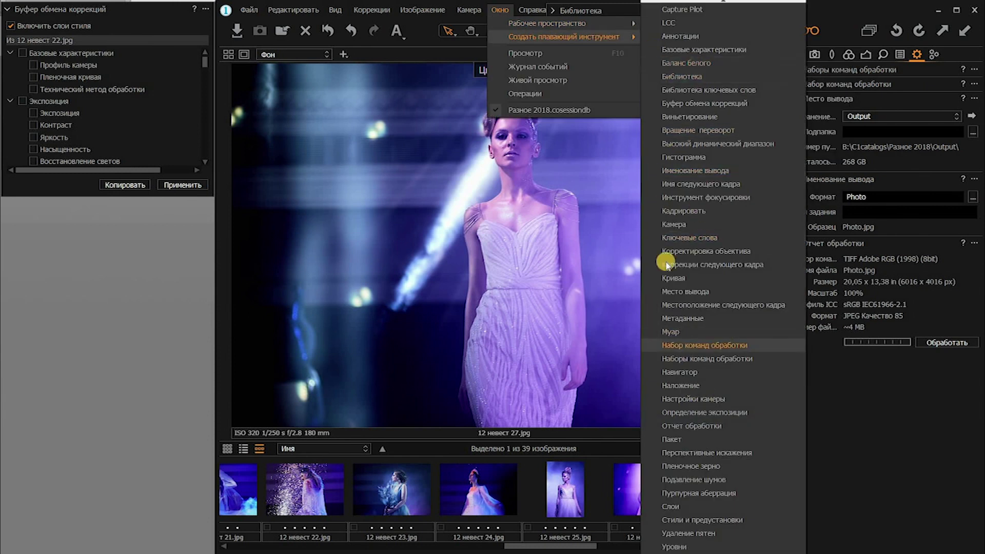
{"action": "left_click", "coordinate": [525, 225]}
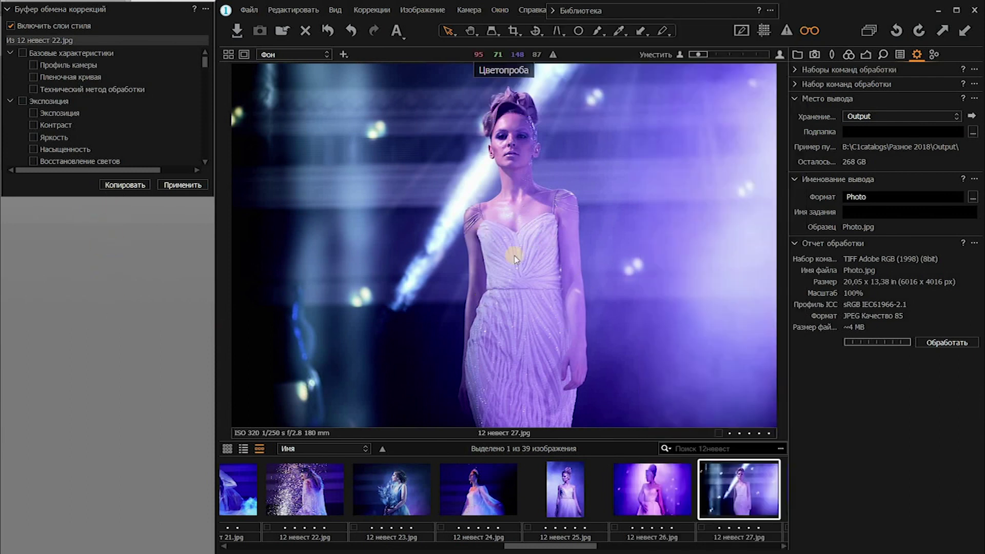
{"action": "scroll", "coordinate": [554, 264], "scroll_direction": "up", "scroll_amount": 2}
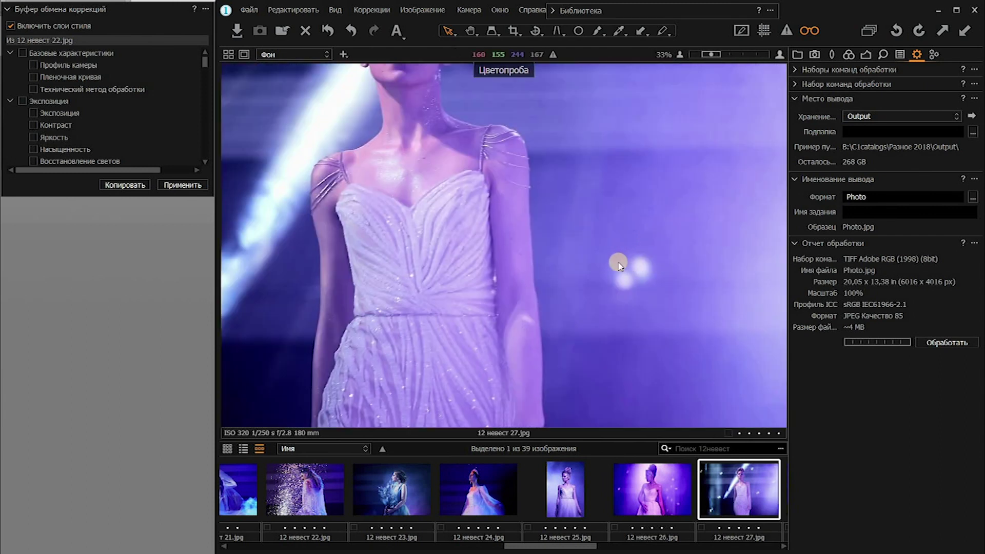
{"action": "scroll", "coordinate": [554, 264], "scroll_direction": "up", "scroll_amount": 1}
{"action": "scroll", "coordinate": [556, 257], "scroll_direction": "down", "scroll_amount": 3}
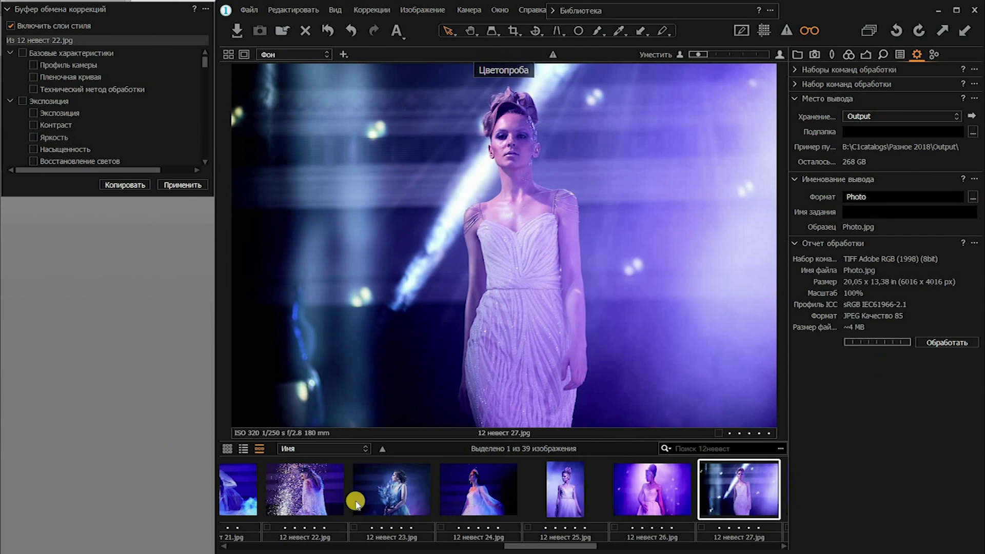
{"action": "left_click", "coordinate": [674, 16]}
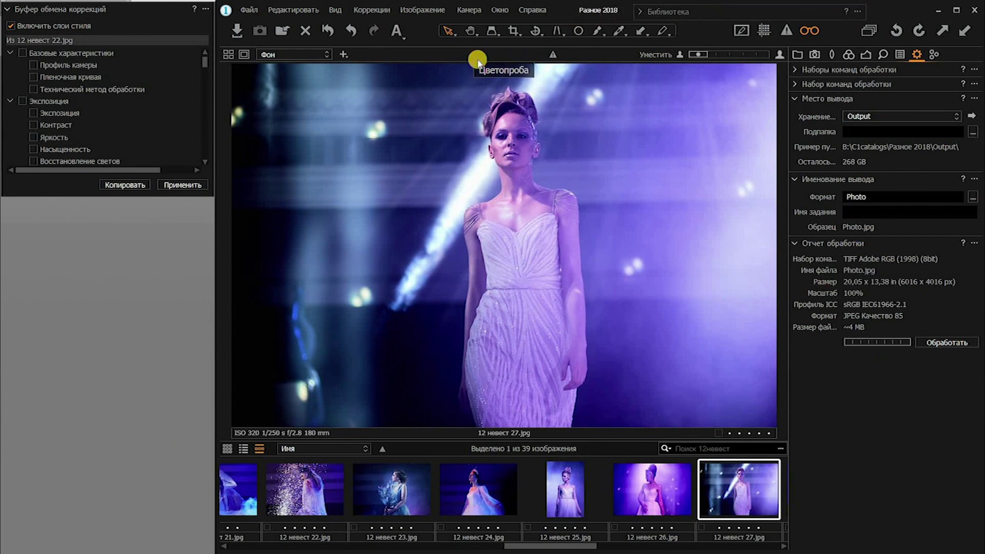
Load a saved workspace with floating styles, curve and colour tools, and collapse the floating Library.
{"action": "left_click", "coordinate": [502, 10]}
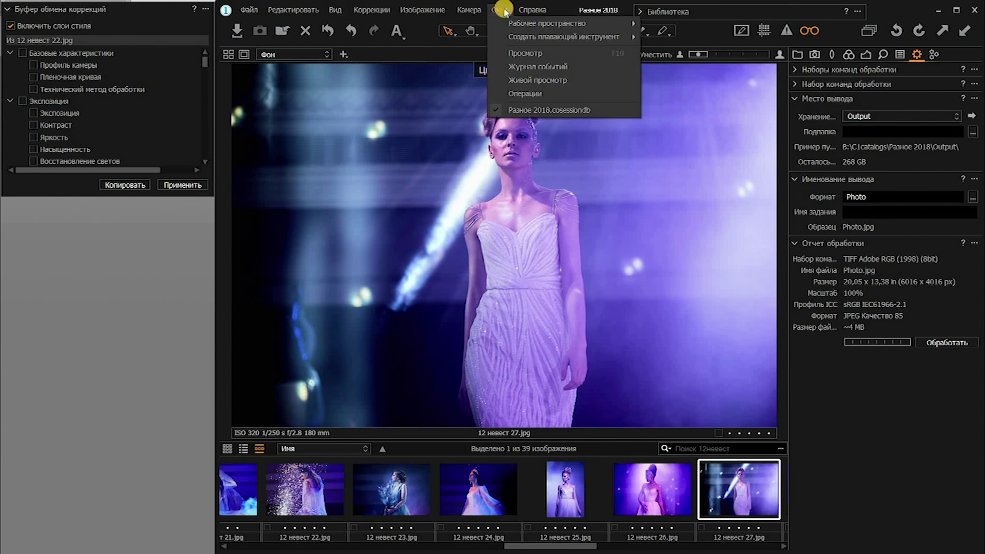
{"action": "mouse_move", "coordinate": [547, 23]}
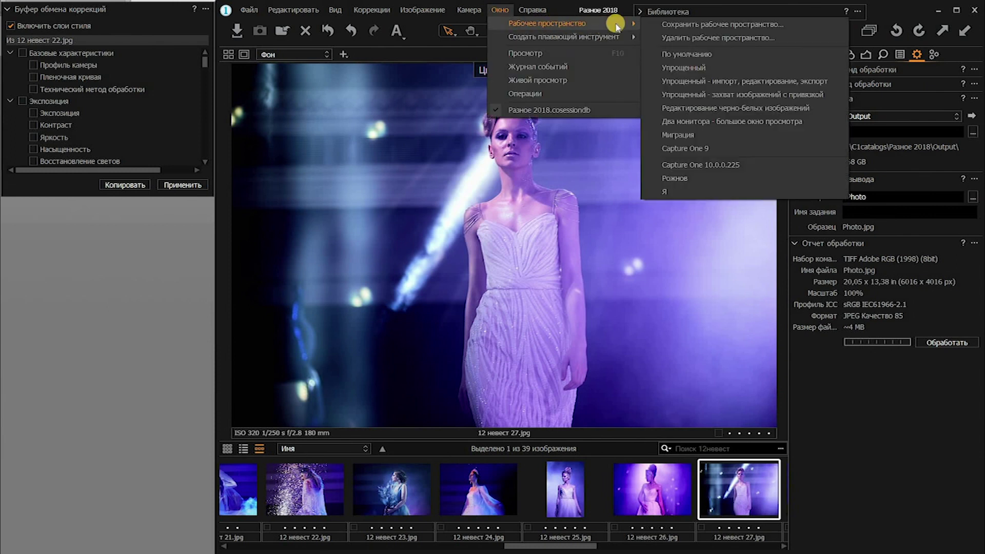
{"action": "left_click", "coordinate": [665, 194]}
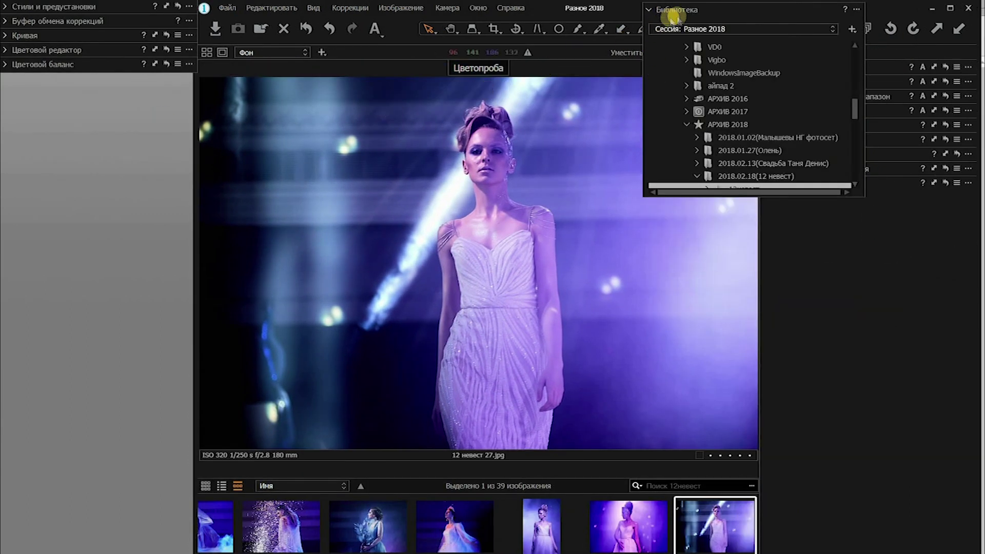
{"action": "left_click", "coordinate": [648, 9]}
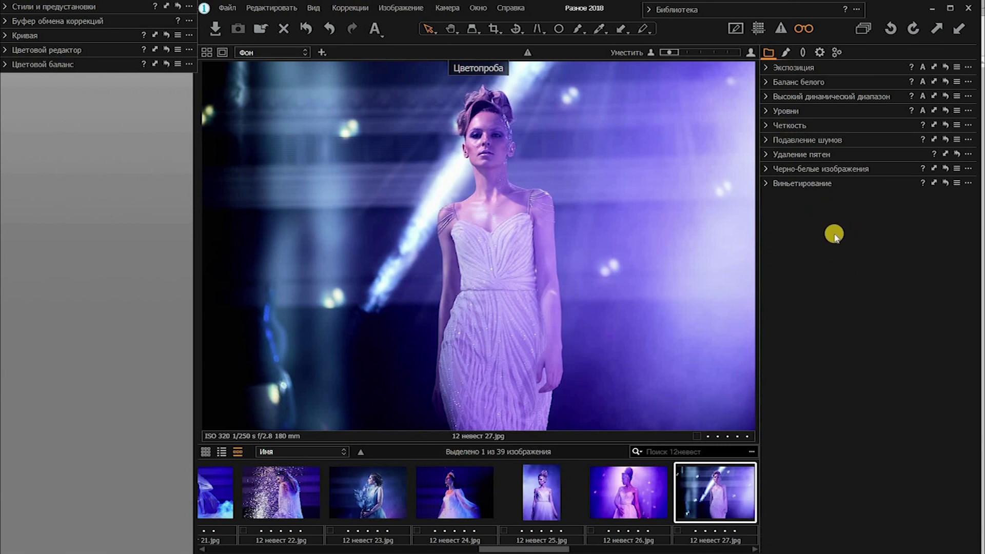
{"action": "right_click", "coordinate": [833, 235]}
{"action": "mouse_move", "coordinate": [890, 240]}
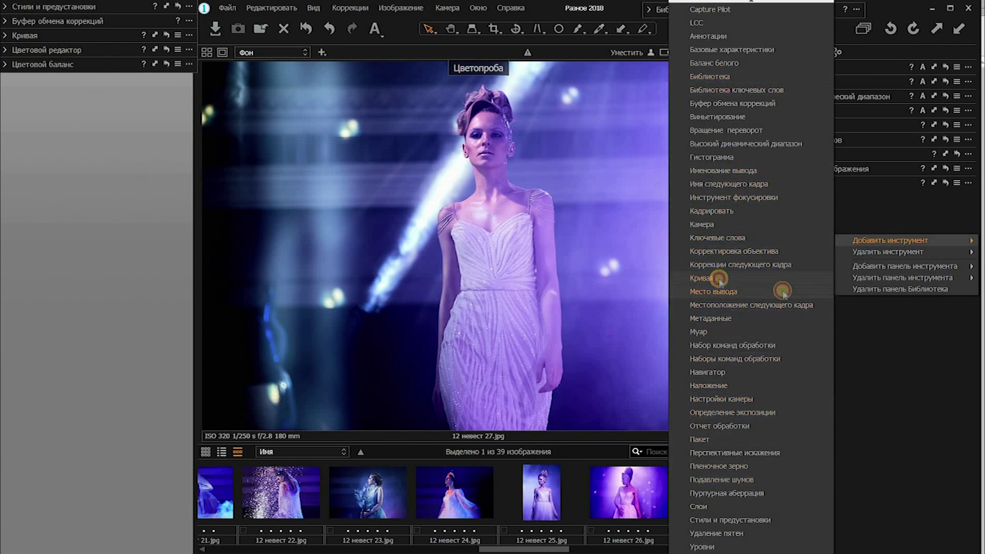
{"action": "left_click", "coordinate": [701, 278]}
{"action": "left_click", "coordinate": [766, 198]}
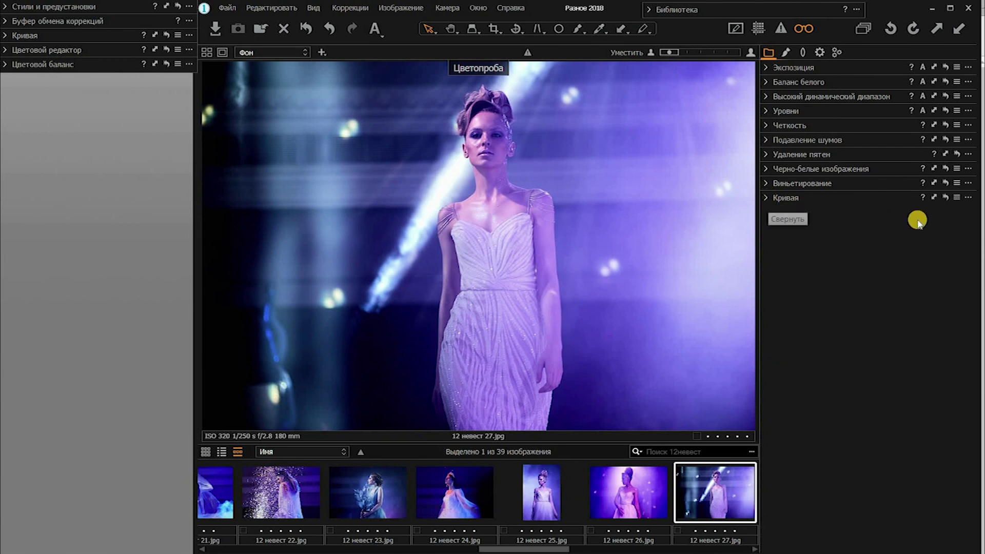
{"action": "left_click", "coordinate": [968, 198]}
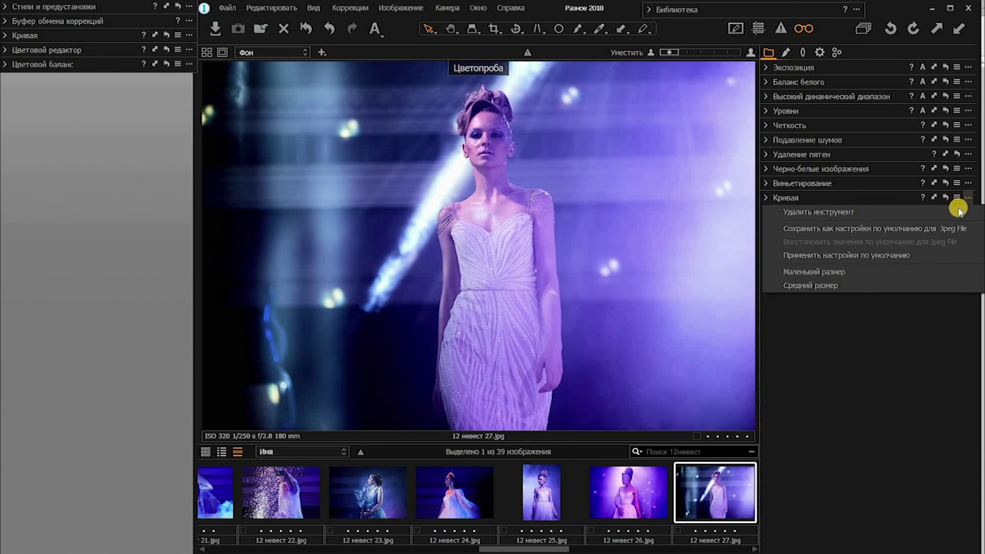
{"action": "left_click", "coordinate": [957, 211]}
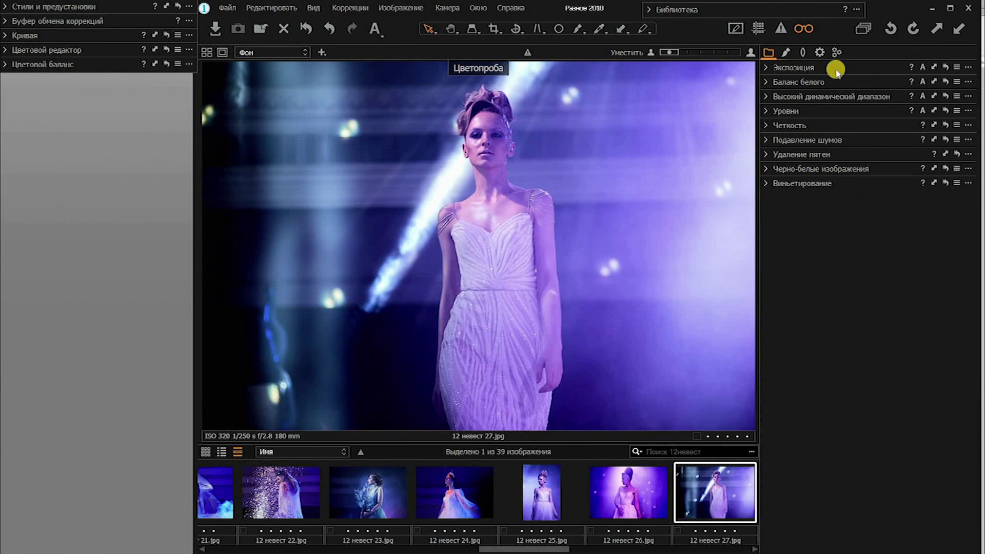
Browse the Local Adjustments and Lens tabs, ending on the Output tab's recipe and naming tools.
{"action": "left_click", "coordinate": [785, 52]}
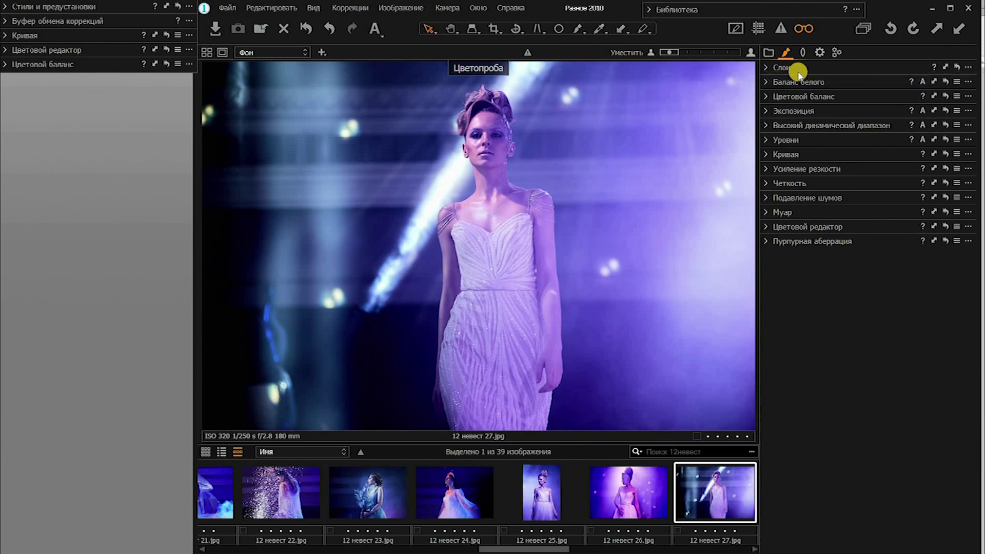
{"action": "left_click", "coordinate": [803, 53]}
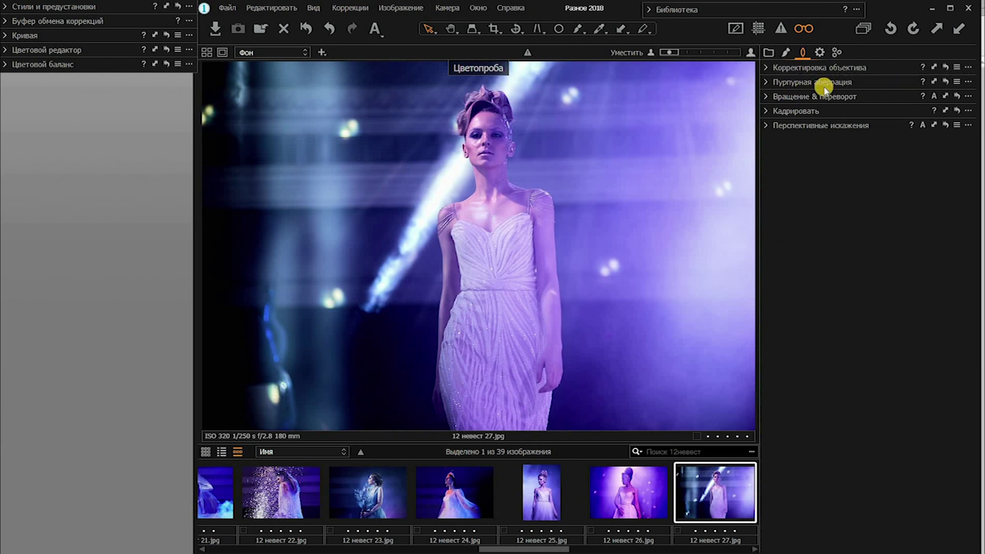
{"action": "left_click", "coordinate": [821, 52]}
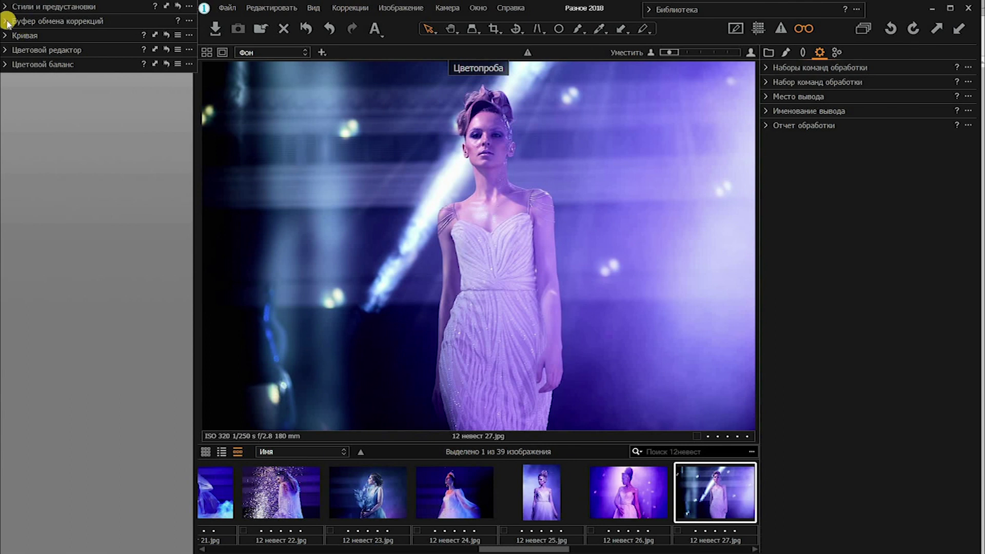
{"action": "left_click", "coordinate": [7, 22]}
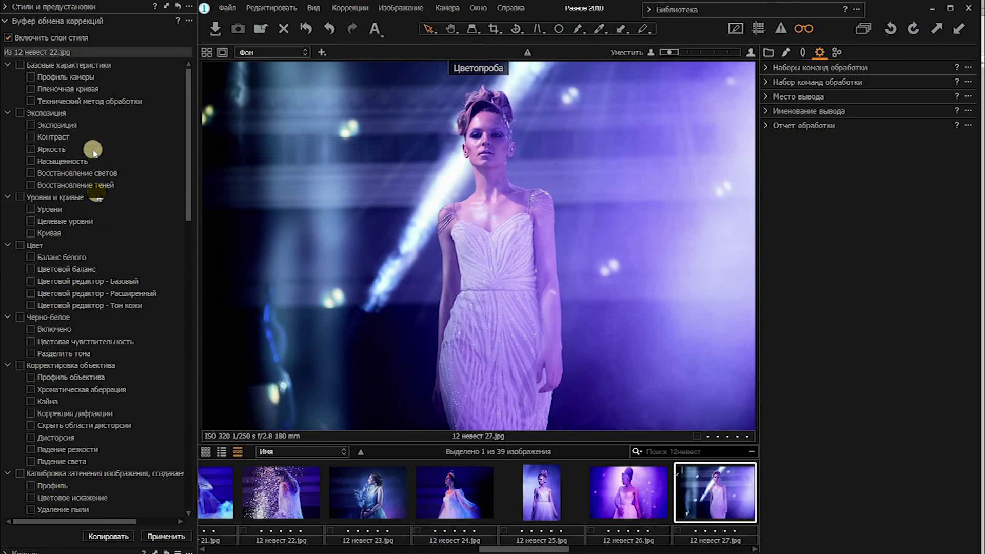
{"action": "left_click", "coordinate": [7, 21]}
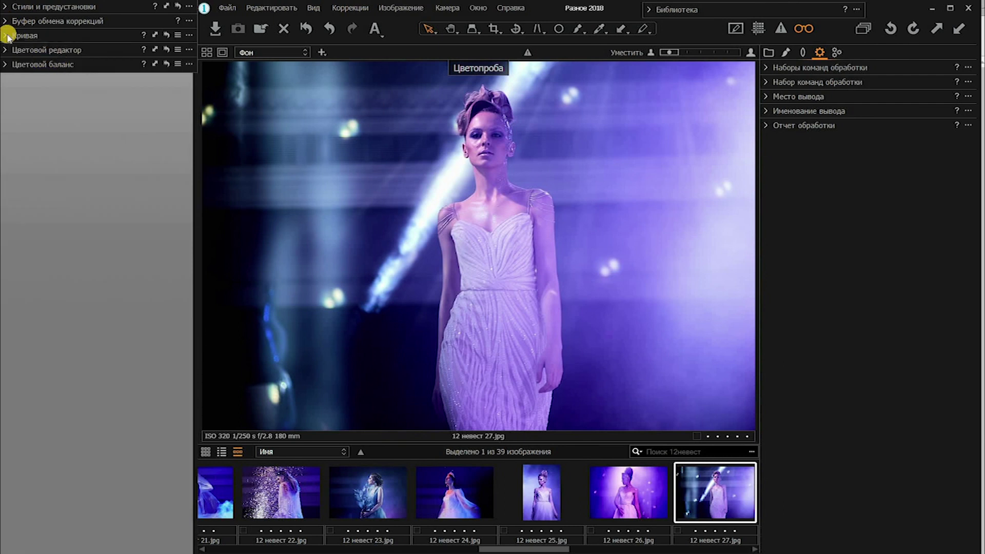
{"action": "left_click", "coordinate": [6, 37]}
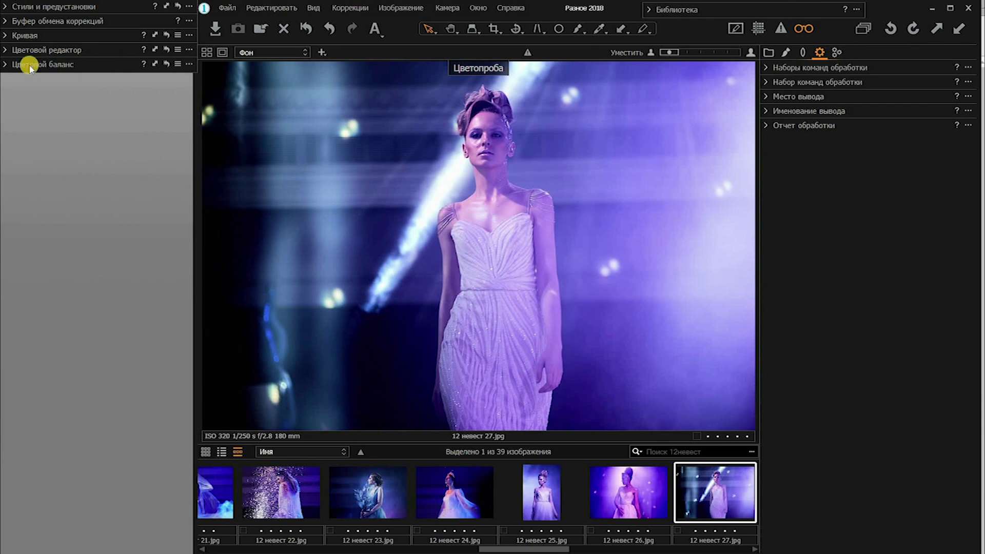
{"action": "left_click", "coordinate": [6, 51]}
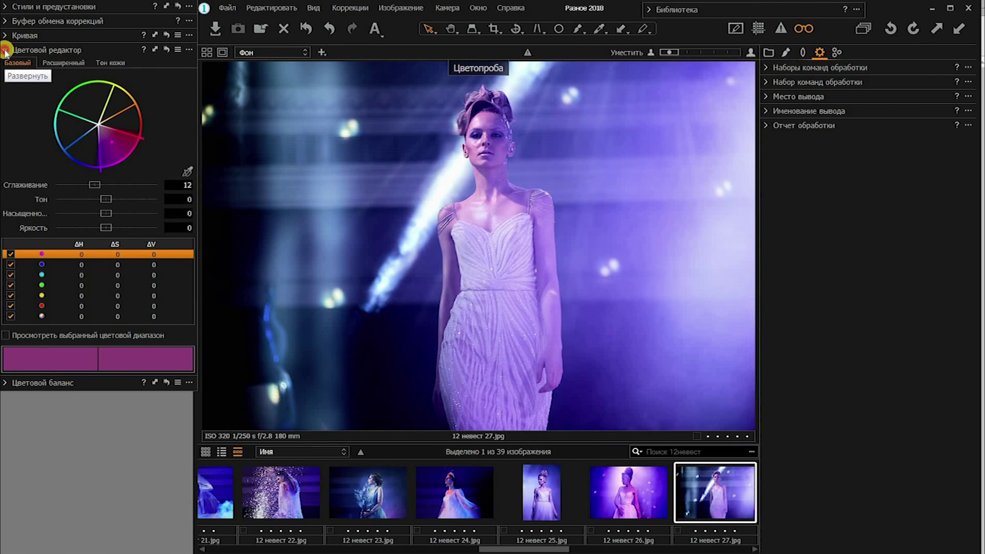
{"action": "left_click", "coordinate": [5, 50]}
{"action": "left_click", "coordinate": [6, 64]}
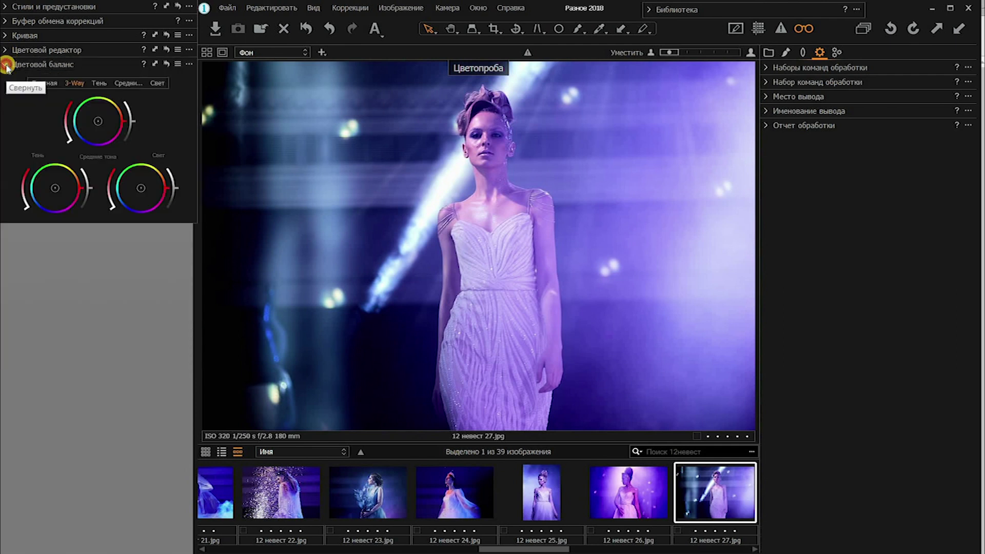
{"action": "left_click", "coordinate": [6, 64]}
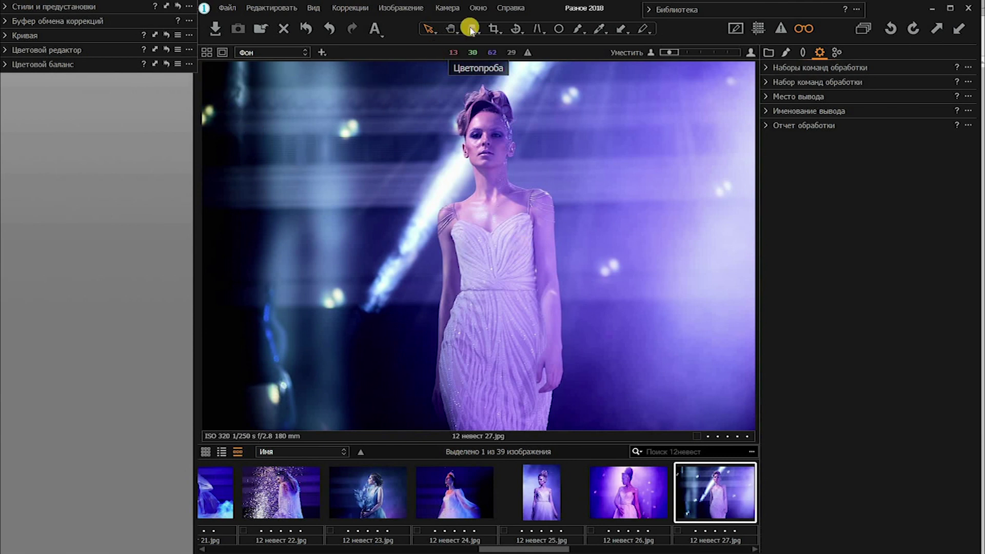
{"action": "left_click", "coordinate": [479, 8]}
{"action": "mouse_move", "coordinate": [541, 35]}
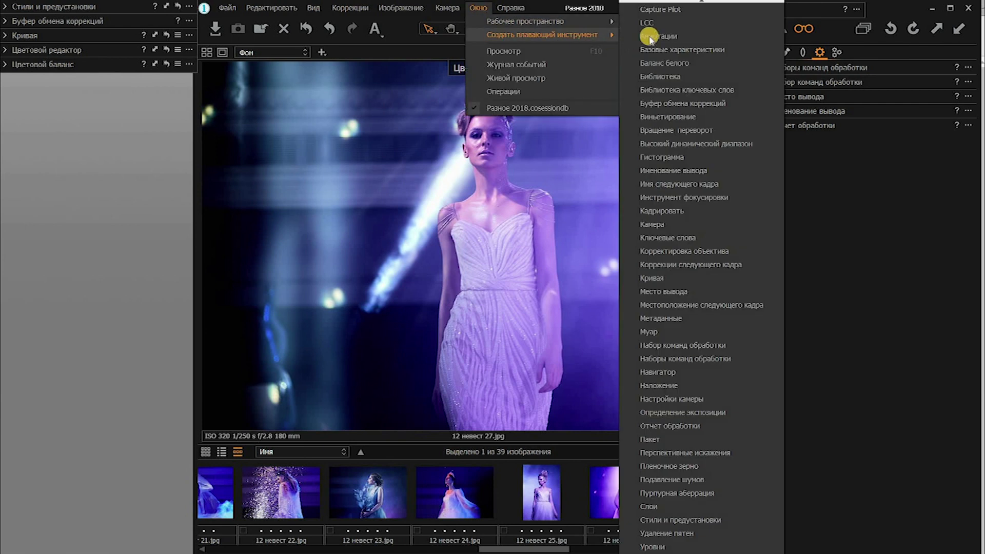
{"action": "left_click", "coordinate": [649, 36]}
{"action": "left_click_drag", "start_coordinate": [708, 22], "coordinate": [68, 88]}
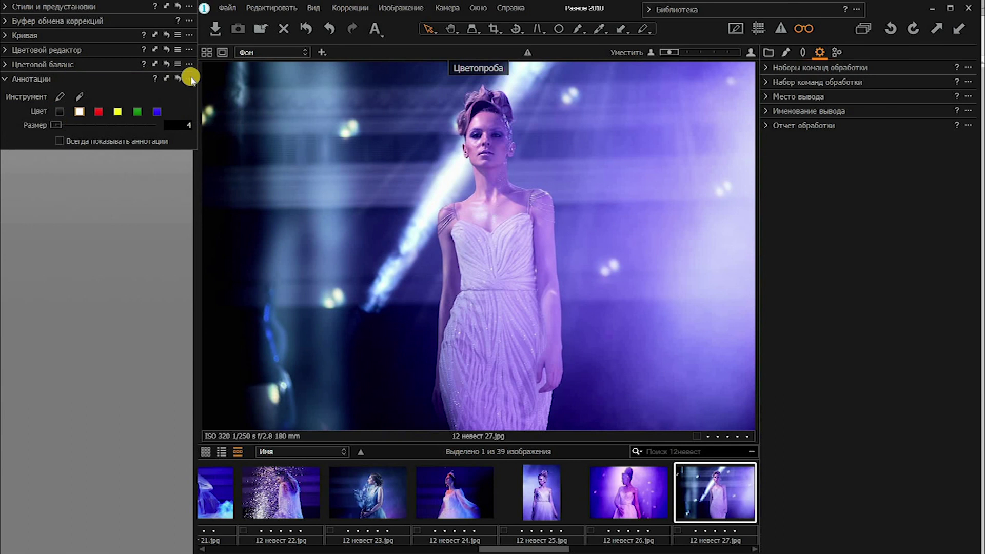
{"action": "left_click", "coordinate": [189, 78]}
{"action": "left_click", "coordinate": [205, 95]}
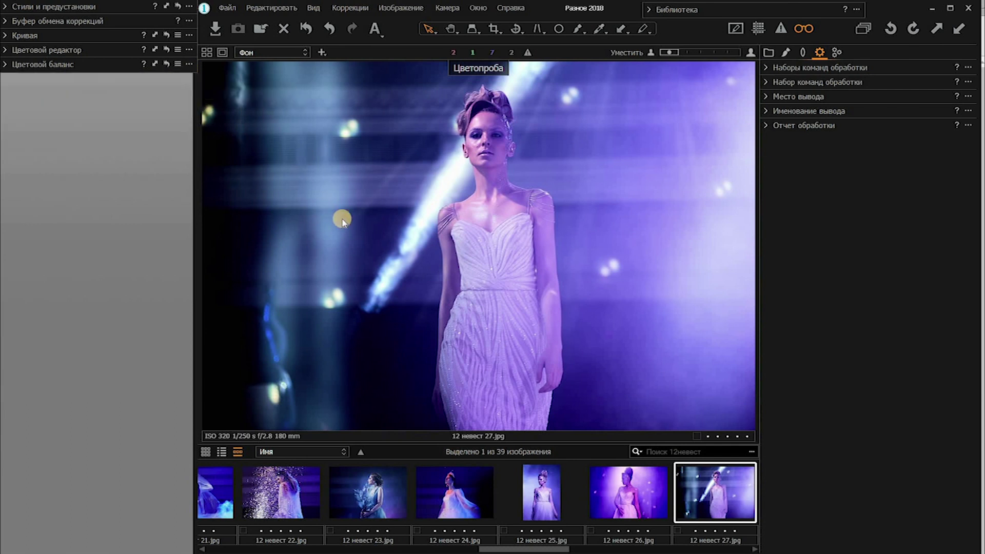
{"action": "left_click", "coordinate": [477, 10]}
{"action": "mouse_move", "coordinate": [525, 21]}
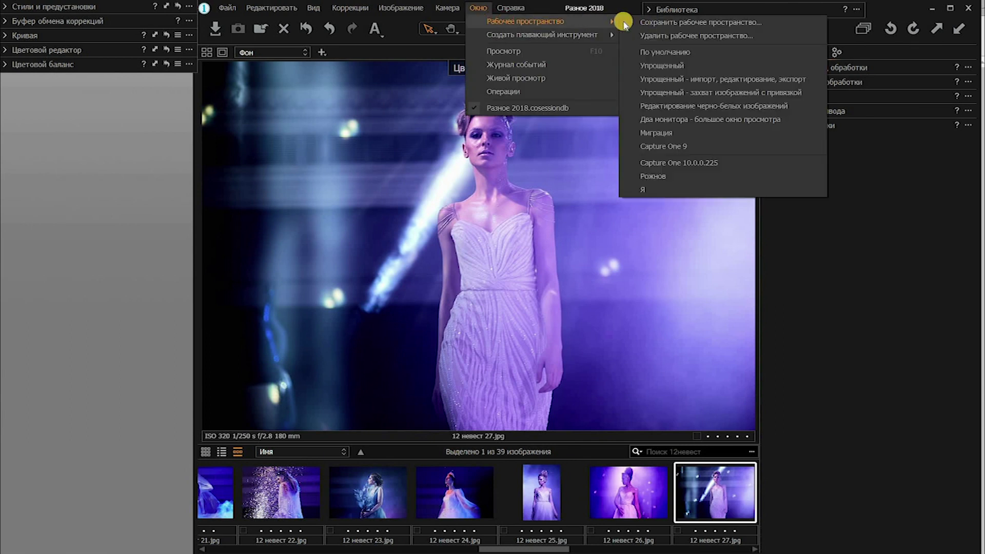
{"action": "key", "text": "Return"}
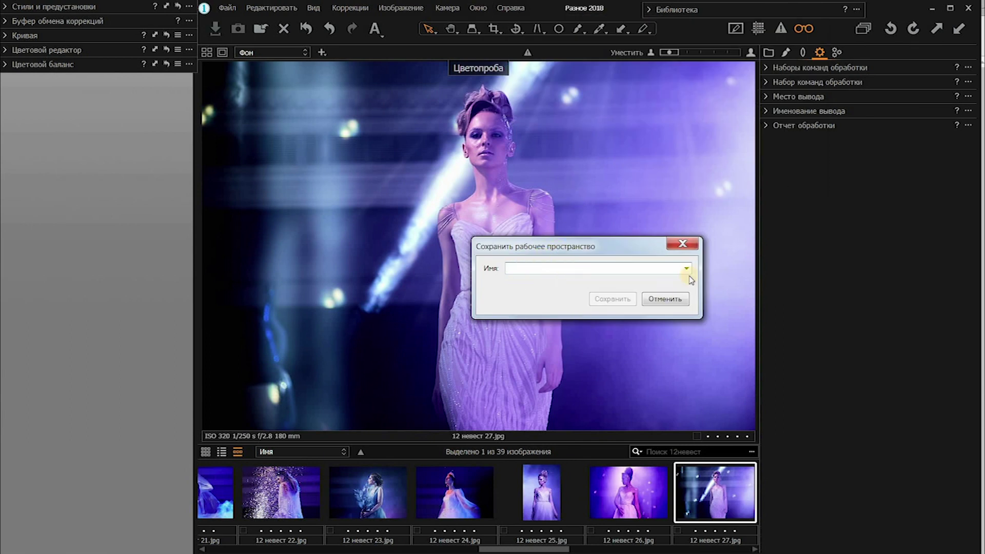
{"action": "left_click", "coordinate": [666, 300]}
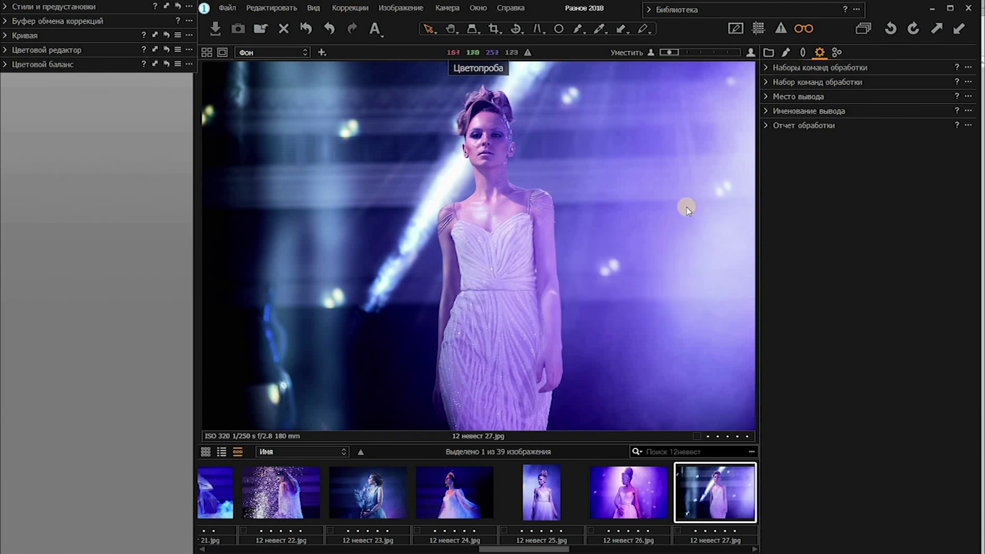